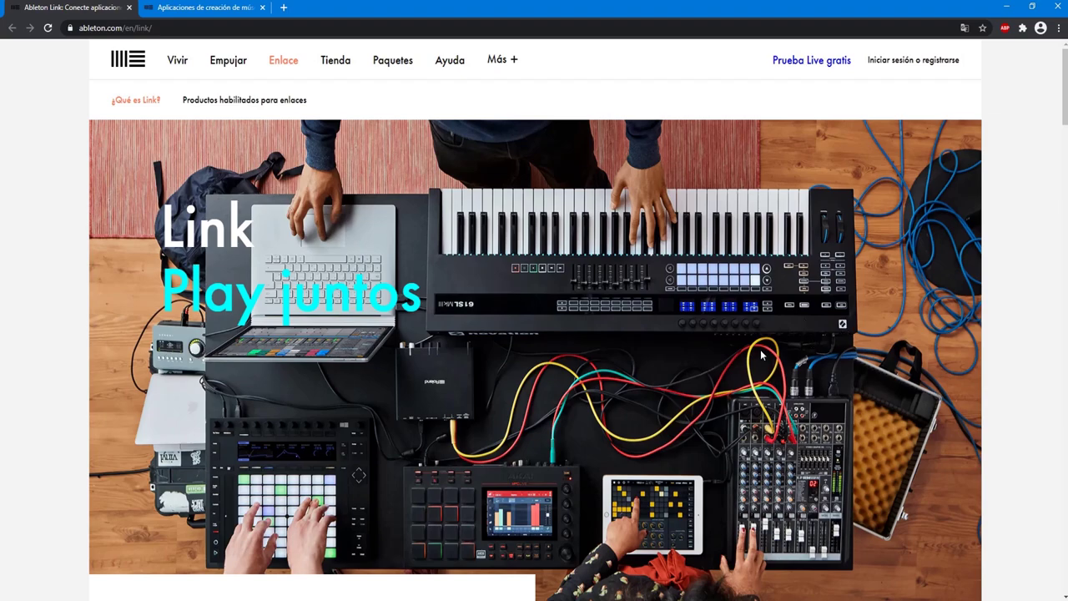
Scroll the Link page past the intro and videos to the 'Conéctate con más' grid of apps.
scroll(593, 278, "down", 2)
scroll(592, 279, "down", 2)
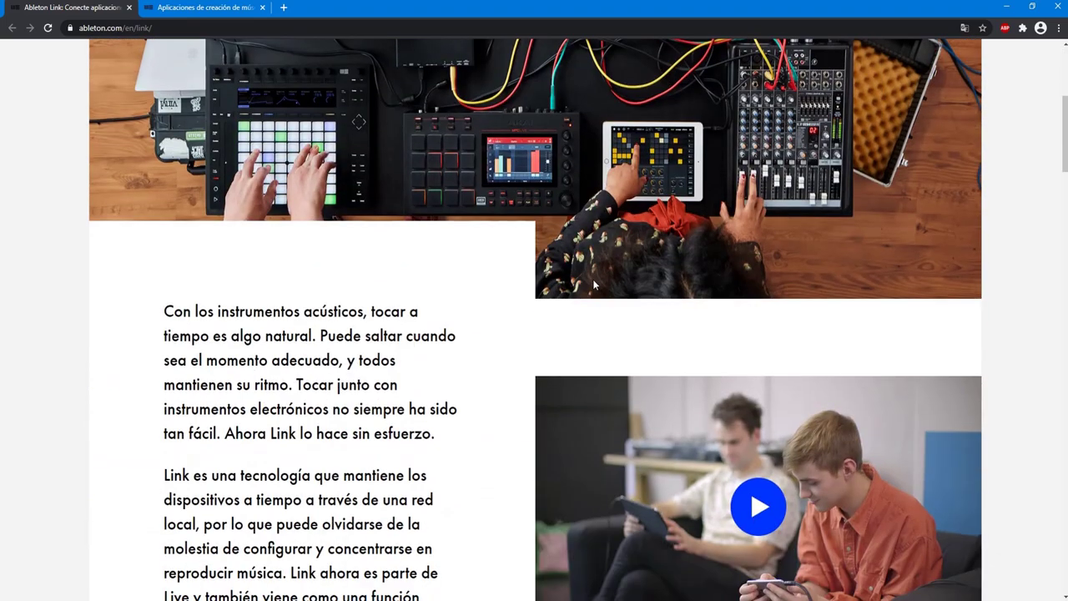
scroll(592, 278, "down", 1)
scroll(593, 279, "down", 2)
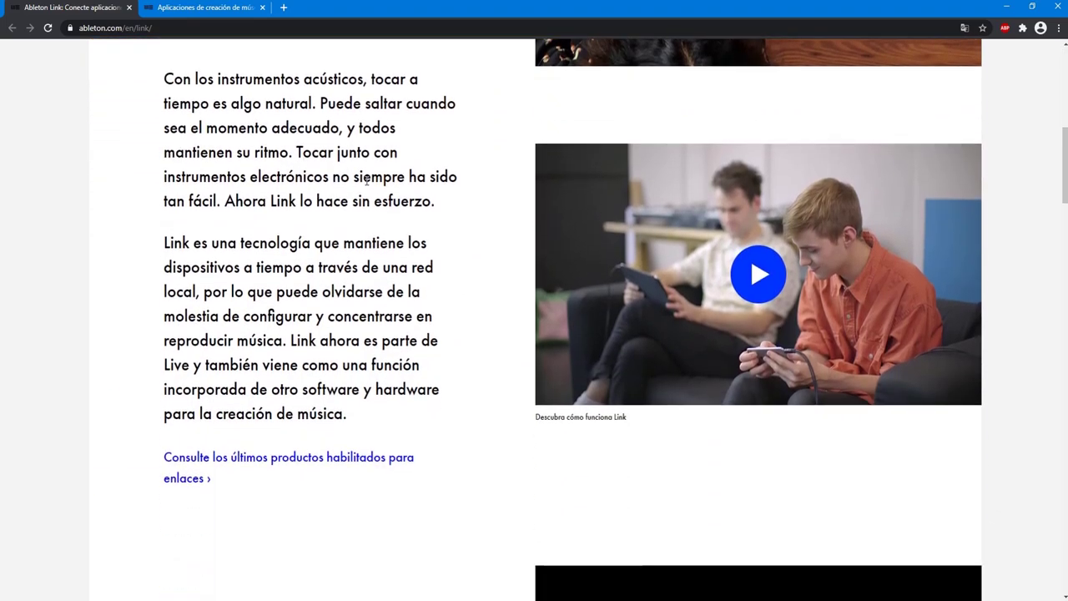
scroll(354, 151, "down", 3)
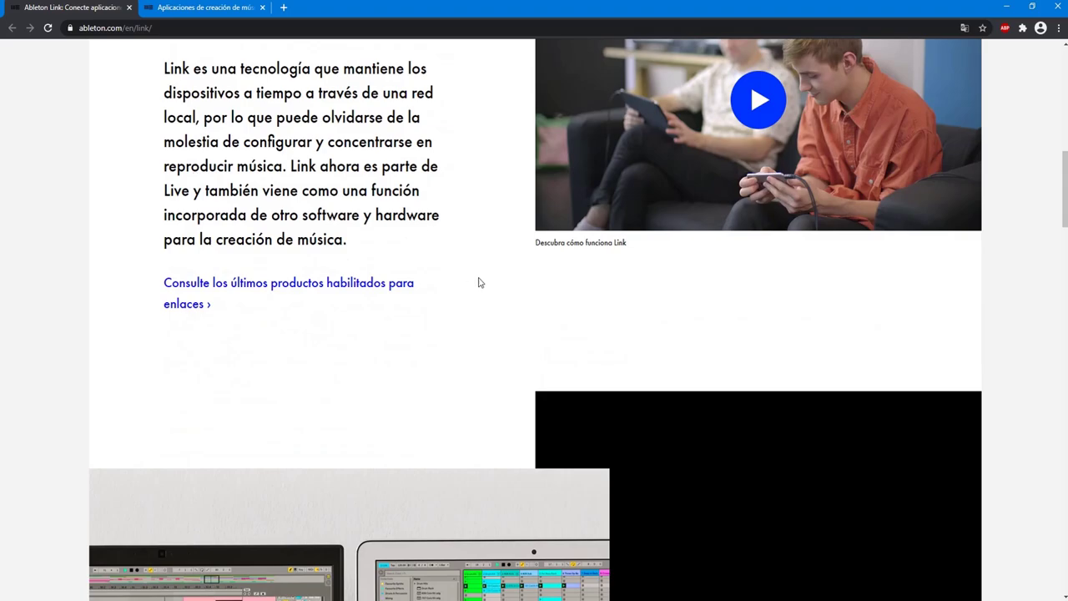
scroll(480, 282, "down", 3)
scroll(479, 281, "up", 5)
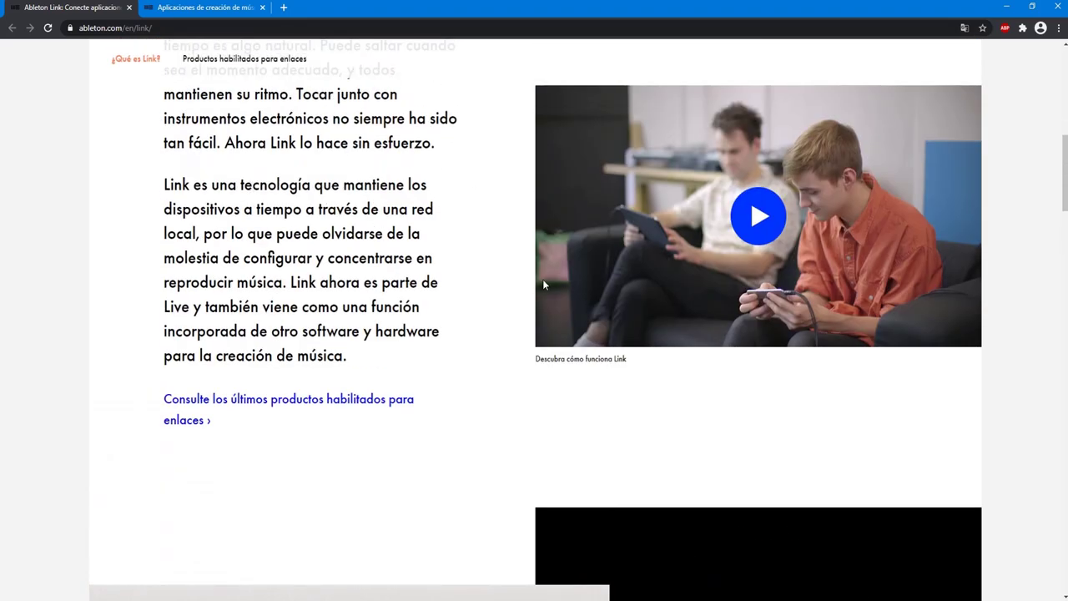
scroll(570, 373, "down", 3)
scroll(310, 331, "down", 3)
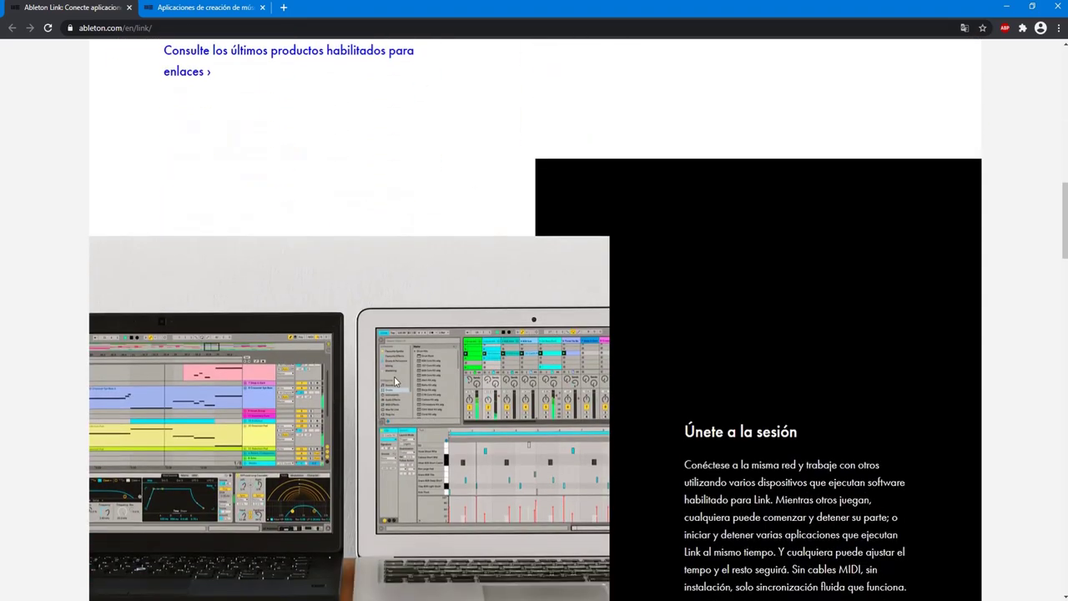
scroll(355, 307, "down", 2)
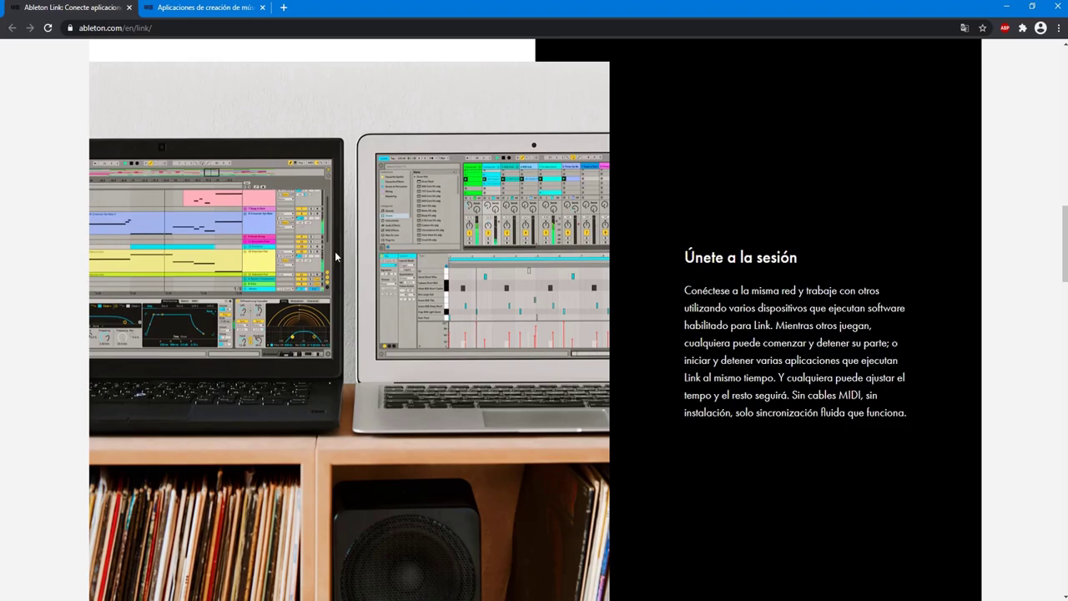
scroll(532, 288, "down", 4)
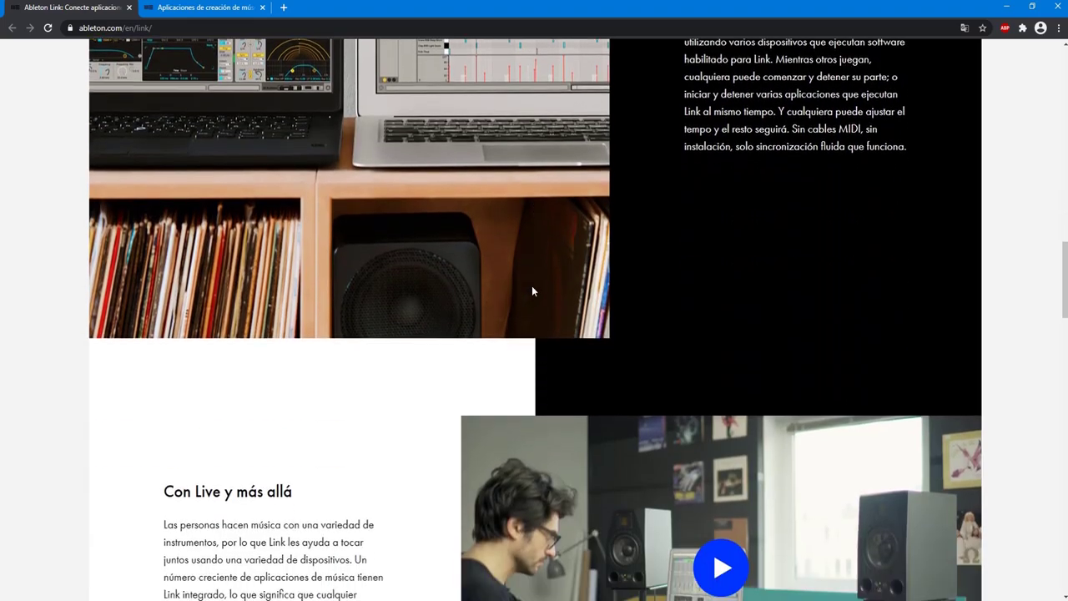
scroll(532, 290, "down", 2)
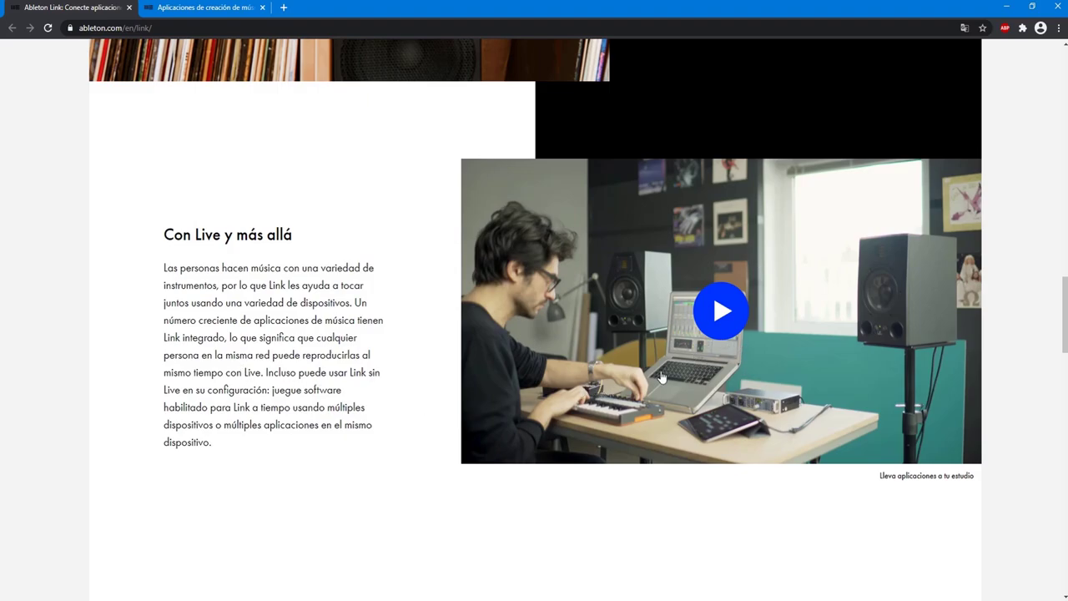
scroll(668, 407, "down", 5)
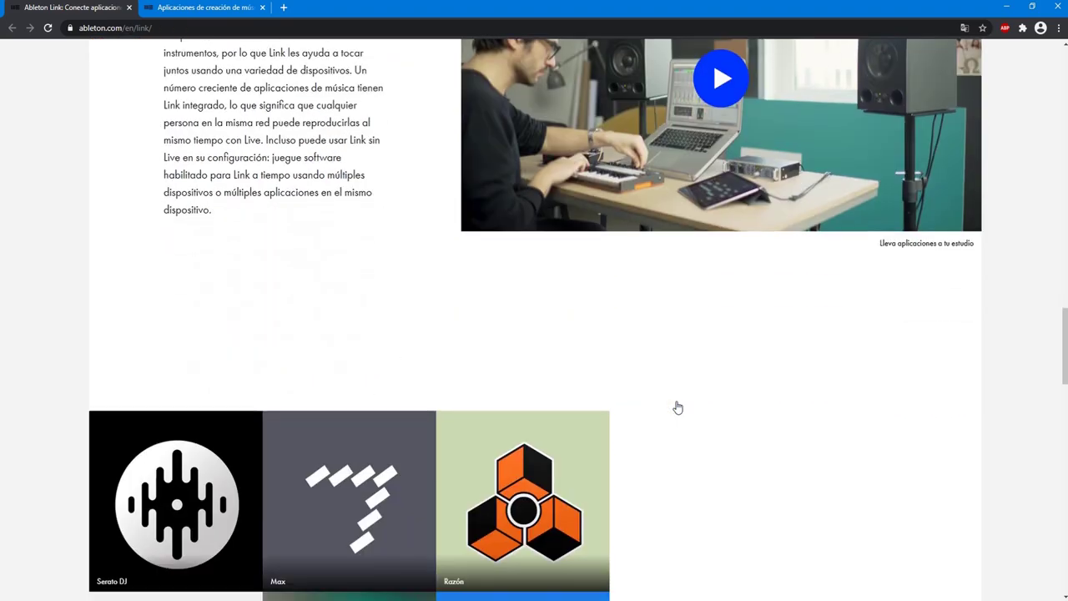
scroll(677, 406, "down", 1)
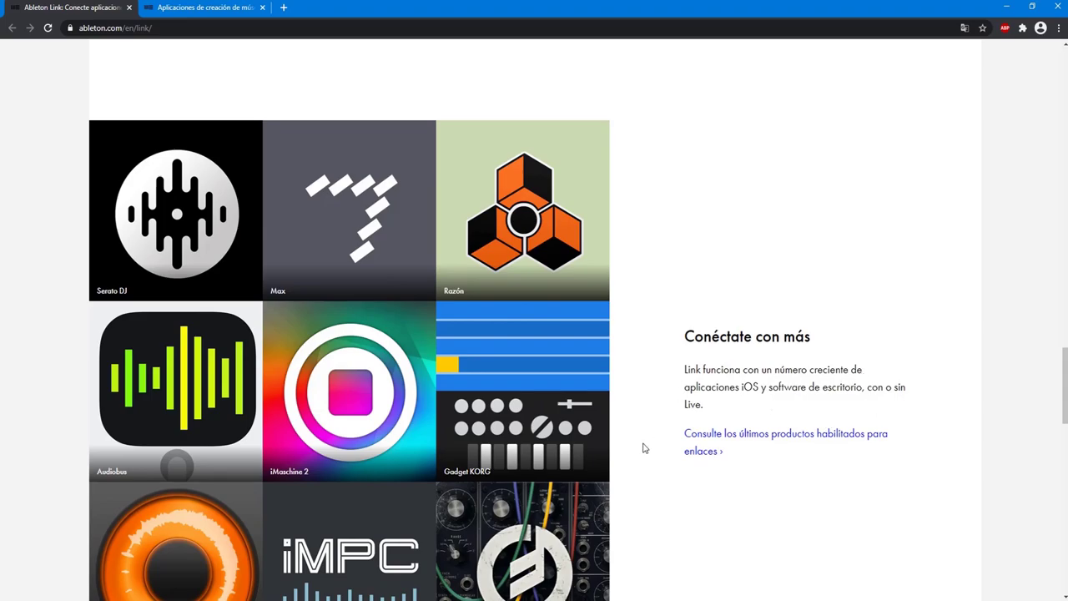
scroll(531, 417, "down", 2)
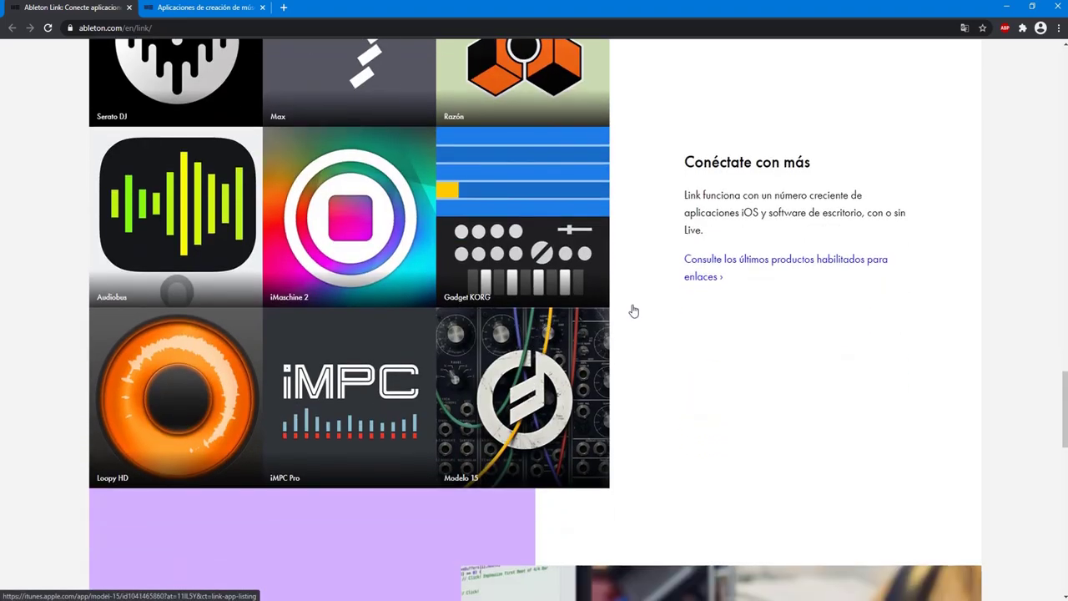
scroll(524, 408, "down", 3)
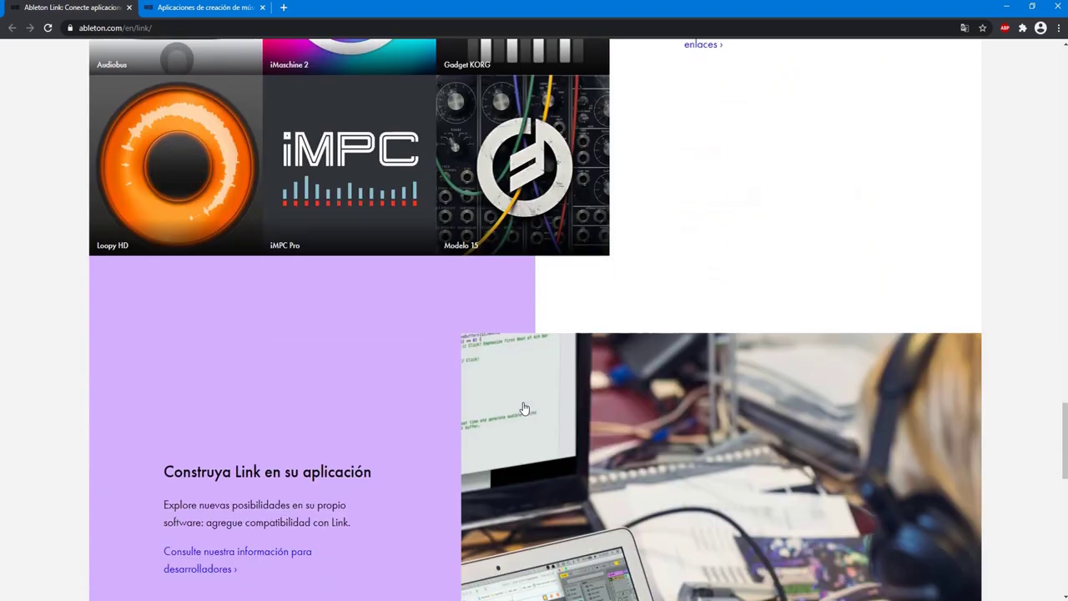
scroll(524, 408, "down", 2)
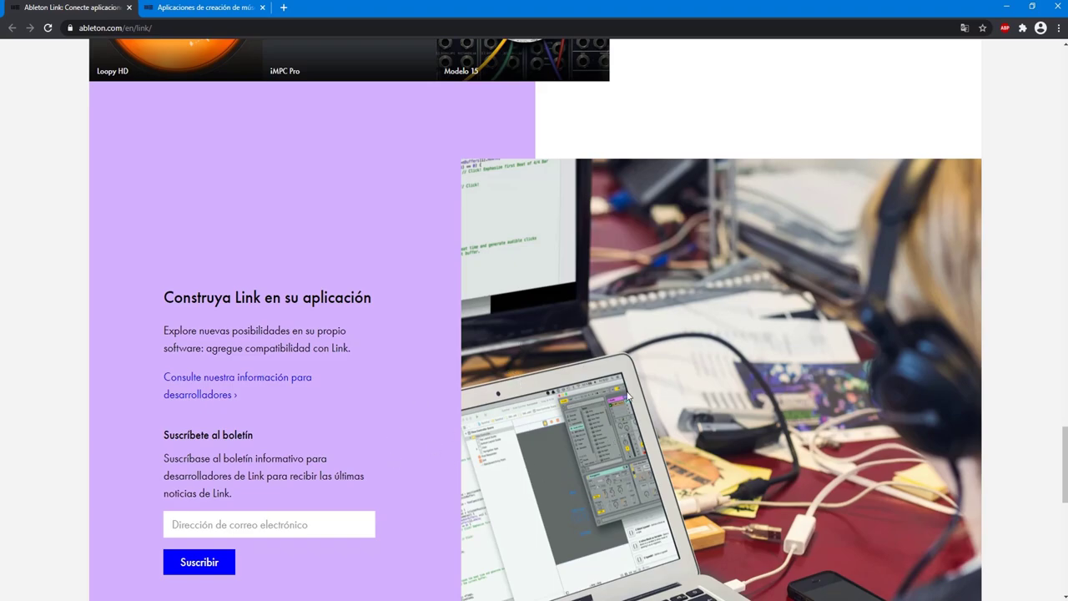
scroll(627, 401, "down", 3)
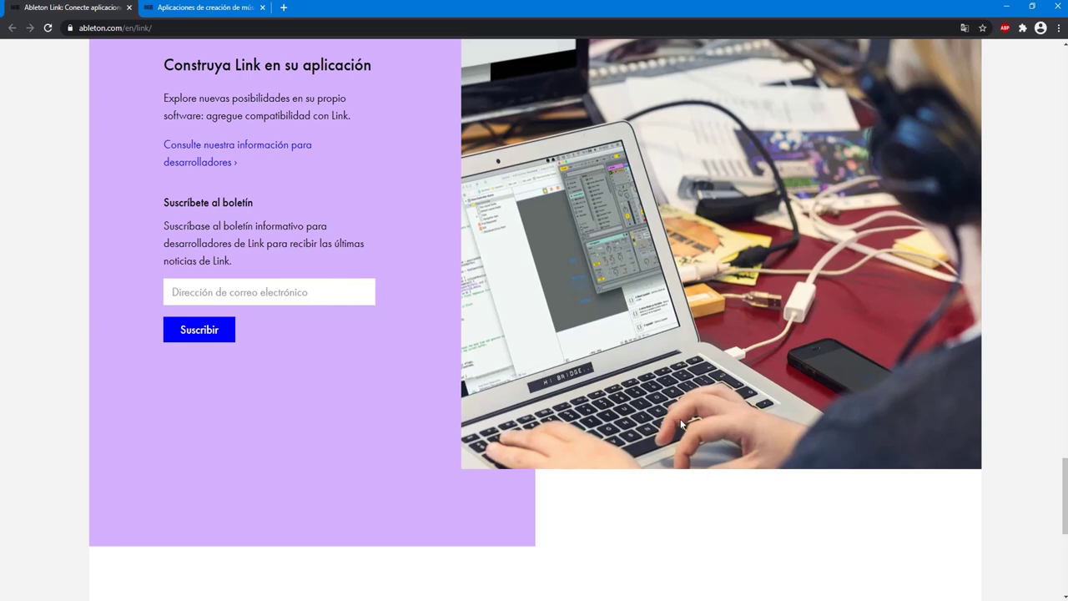
scroll(680, 423, "up", 2)
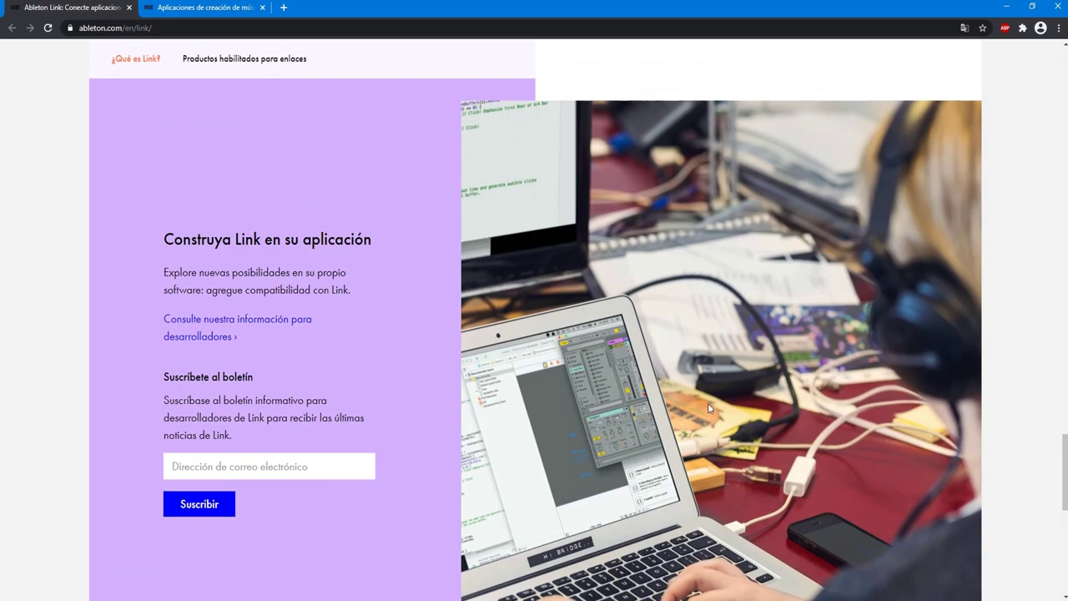
scroll(680, 424, "down", 3)
scroll(681, 426, "down", 2)
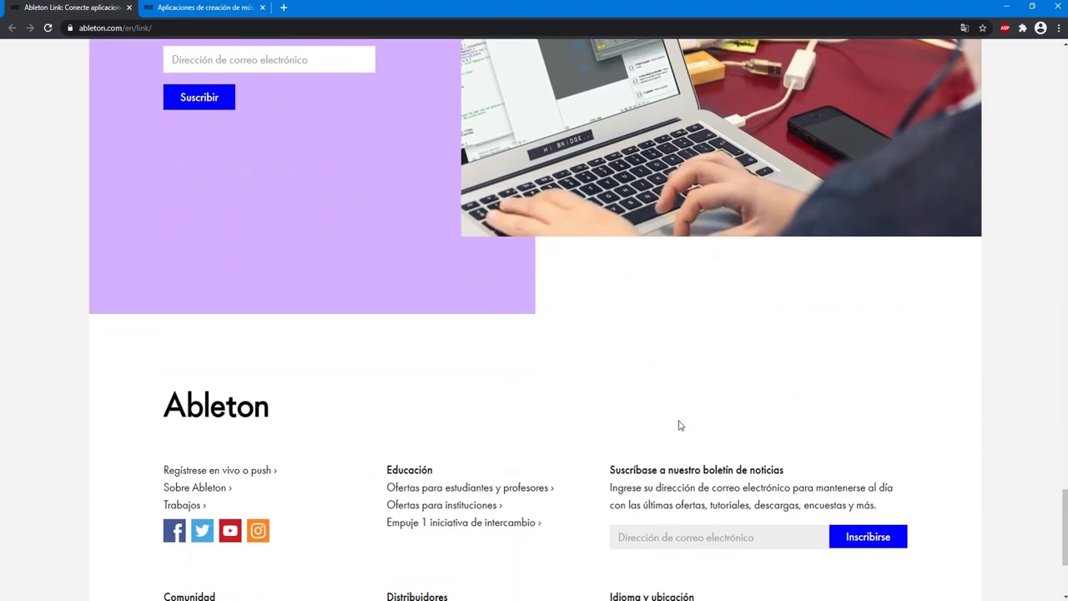
scroll(680, 426, "down", 2)
scroll(680, 425, "up", 5)
scroll(678, 424, "up", 6)
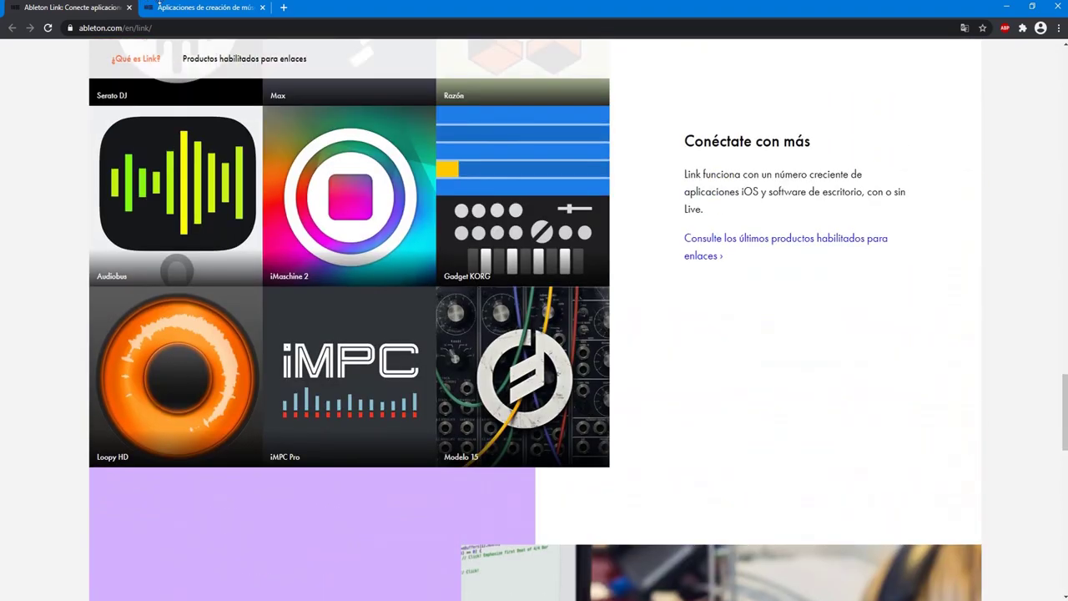
On the Link-enabled products tab, choose 'Todas las plataformas' to list all 206 products.
left_click(198, 9)
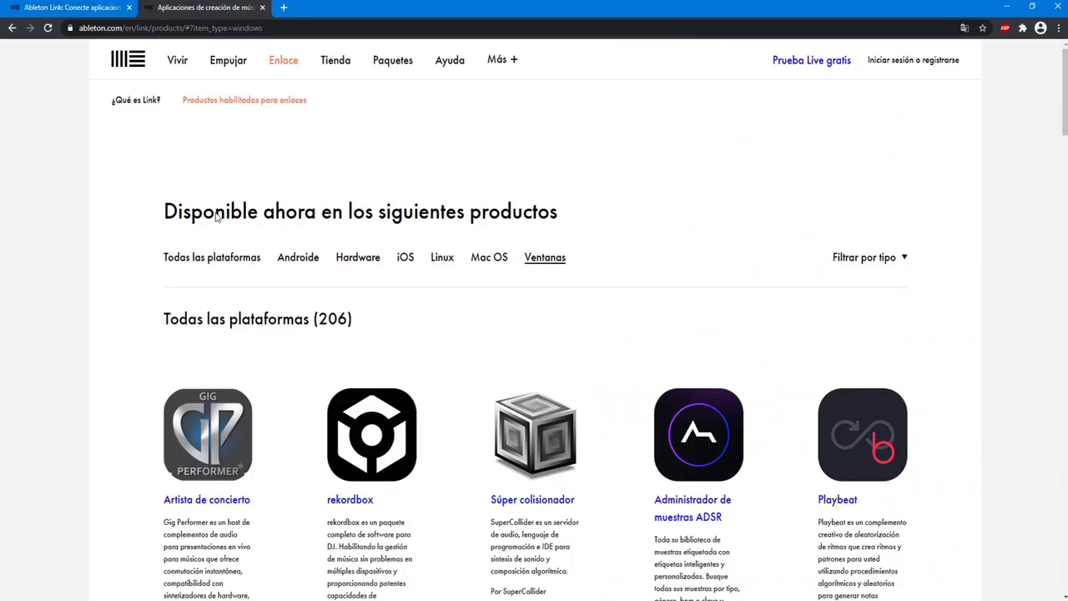
left_click(285, 261)
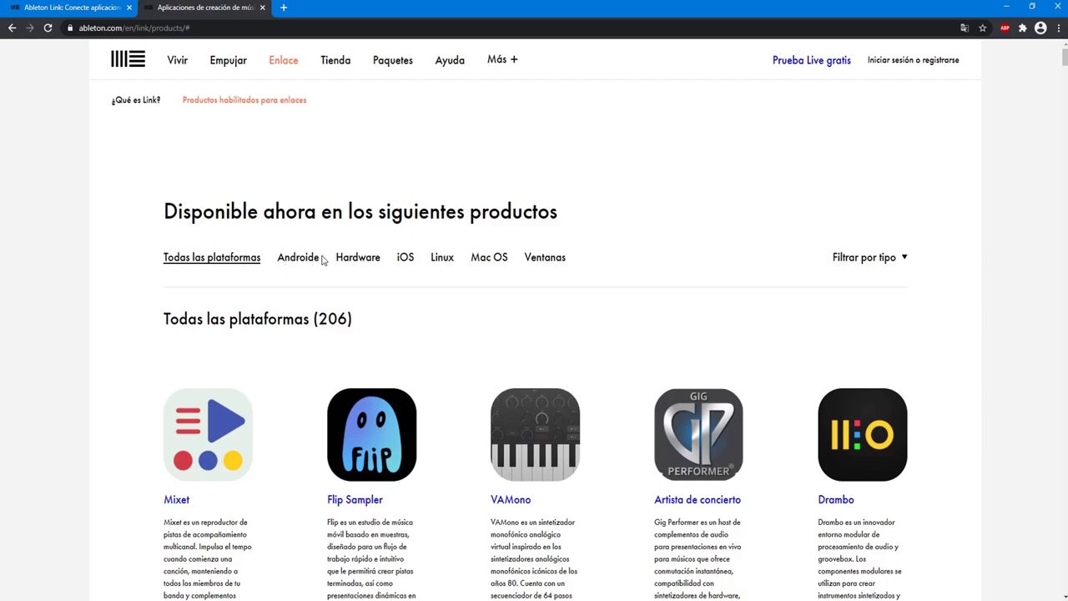
Filter to Android and browse apps like GrandVJ XT, Beatonal, G-Stomper Studio and Ninja Jamm.
left_click(286, 264)
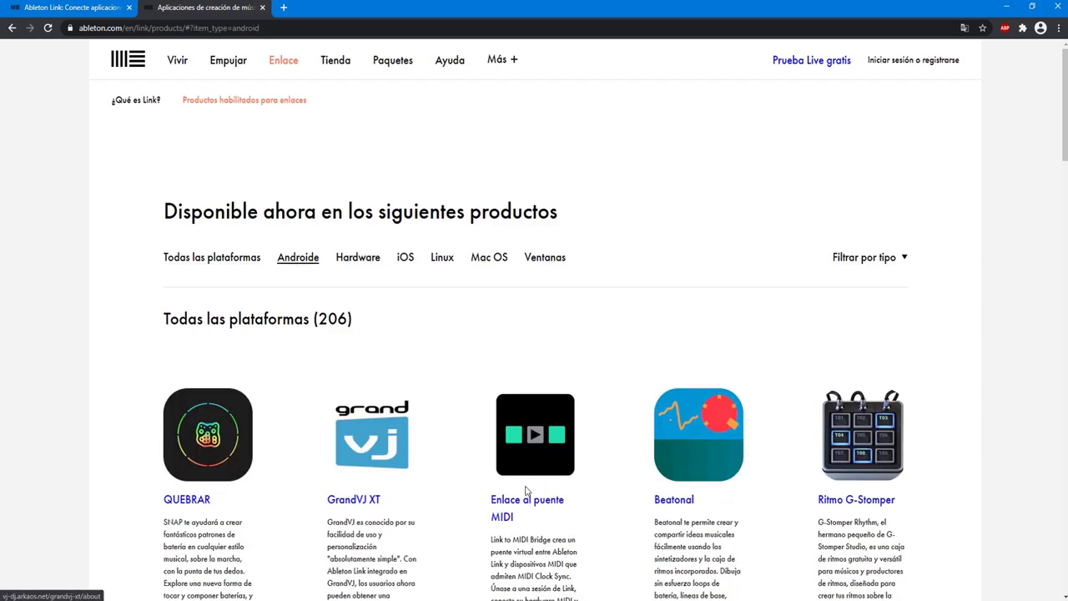
scroll(645, 504, "down", 3)
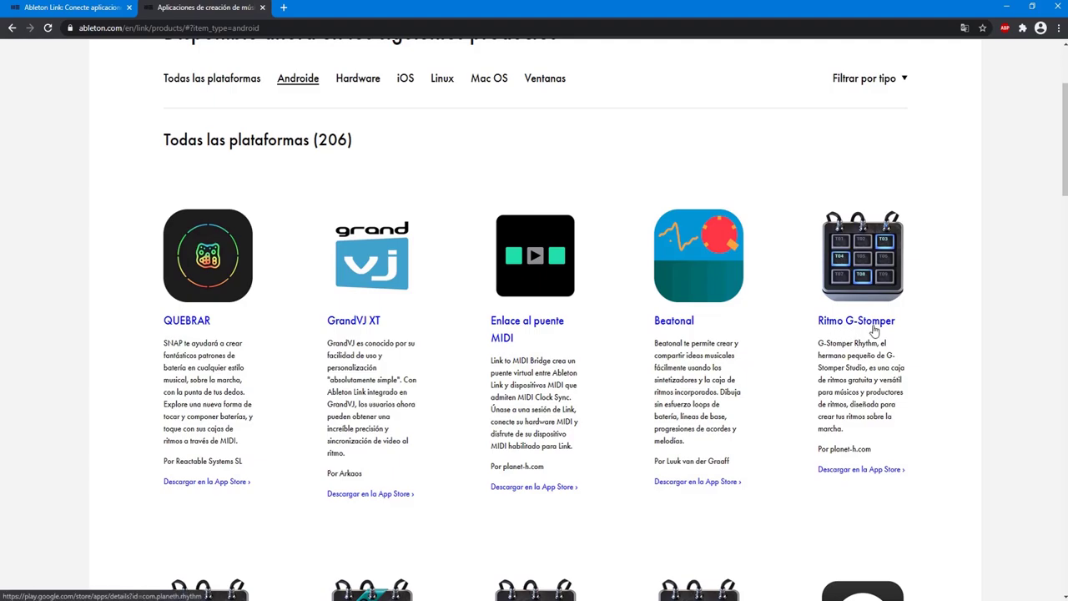
scroll(886, 355, "down", 3)
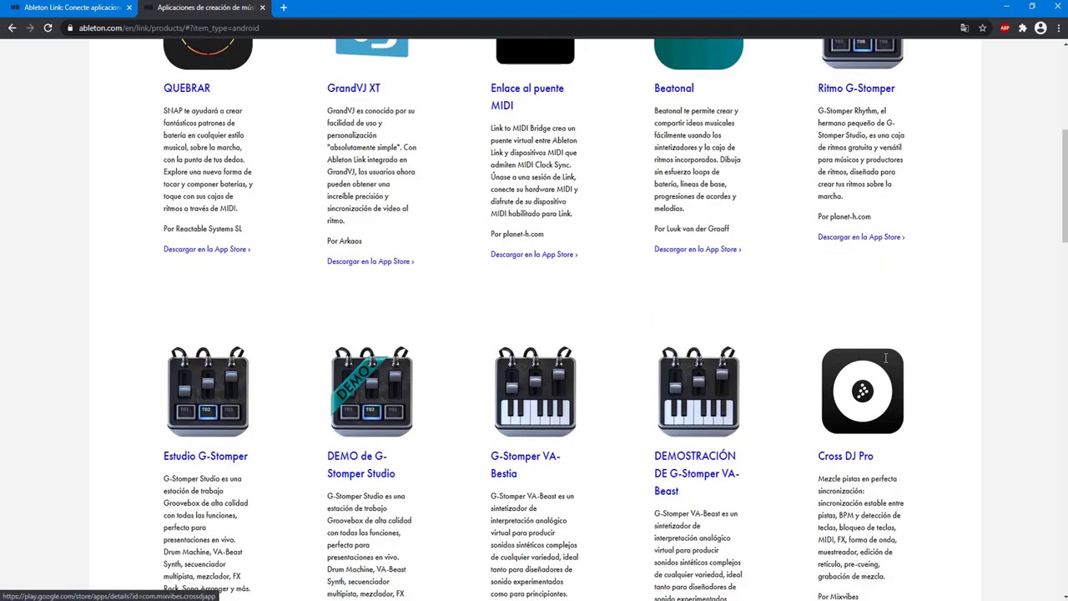
scroll(886, 359, "down", 1)
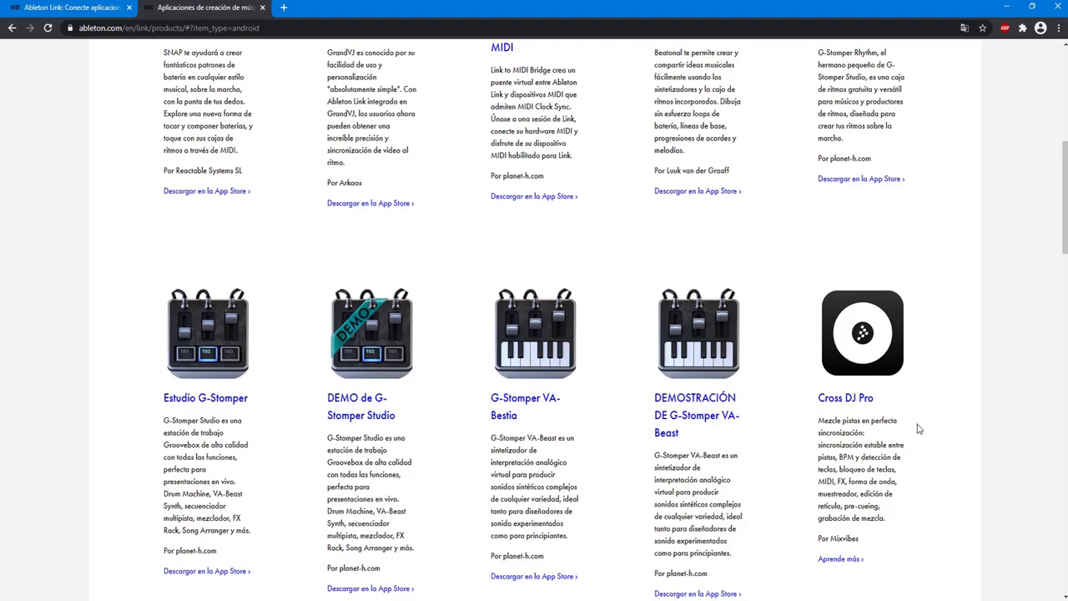
scroll(863, 374, "down", 3)
scroll(631, 507, "down", 2)
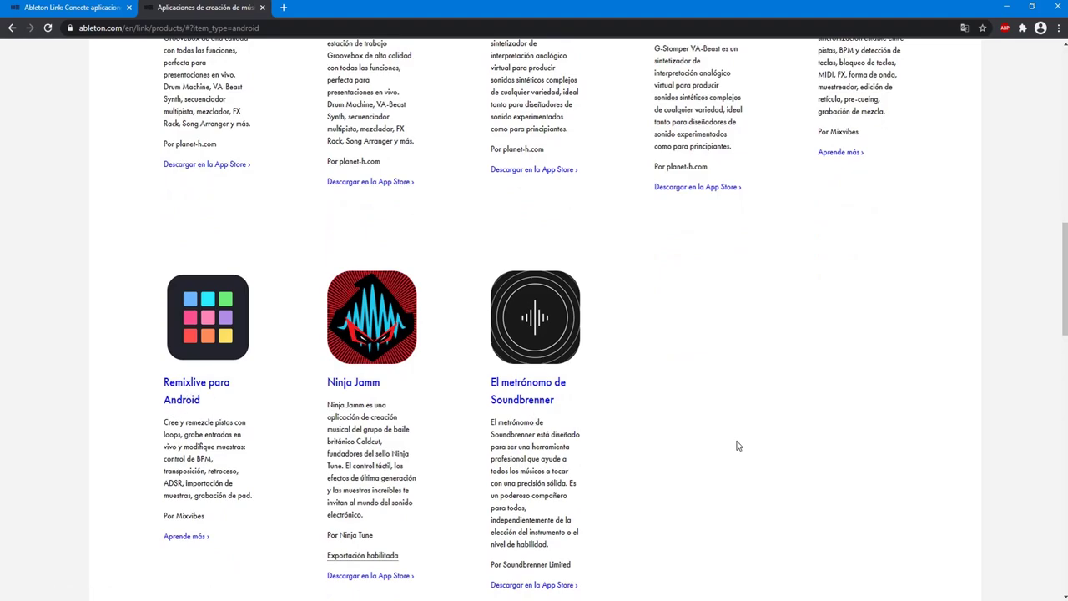
scroll(737, 445, "down", 1)
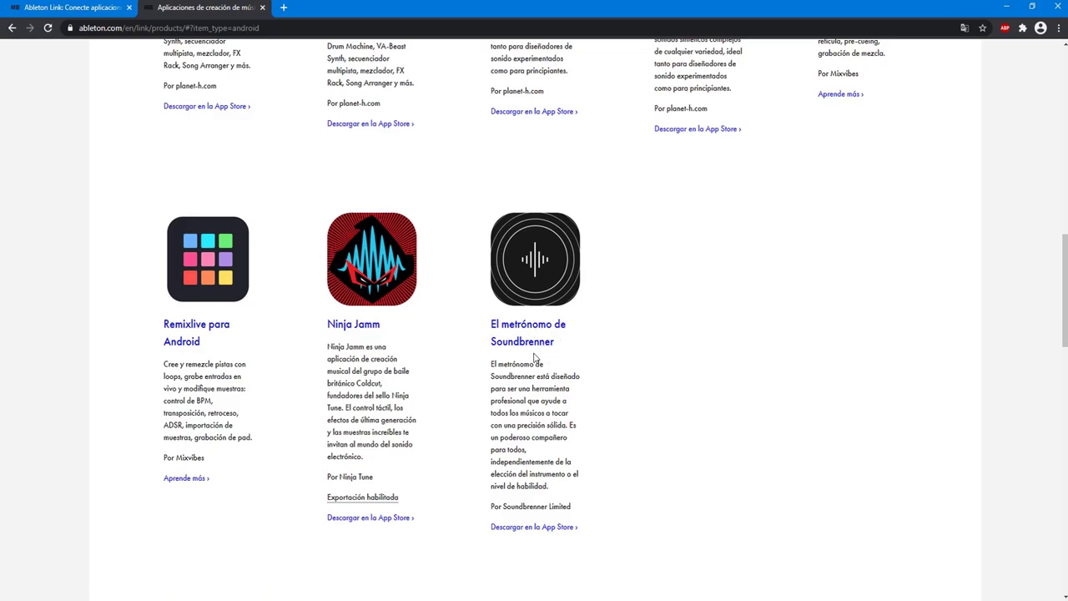
scroll(692, 417, "down", 2)
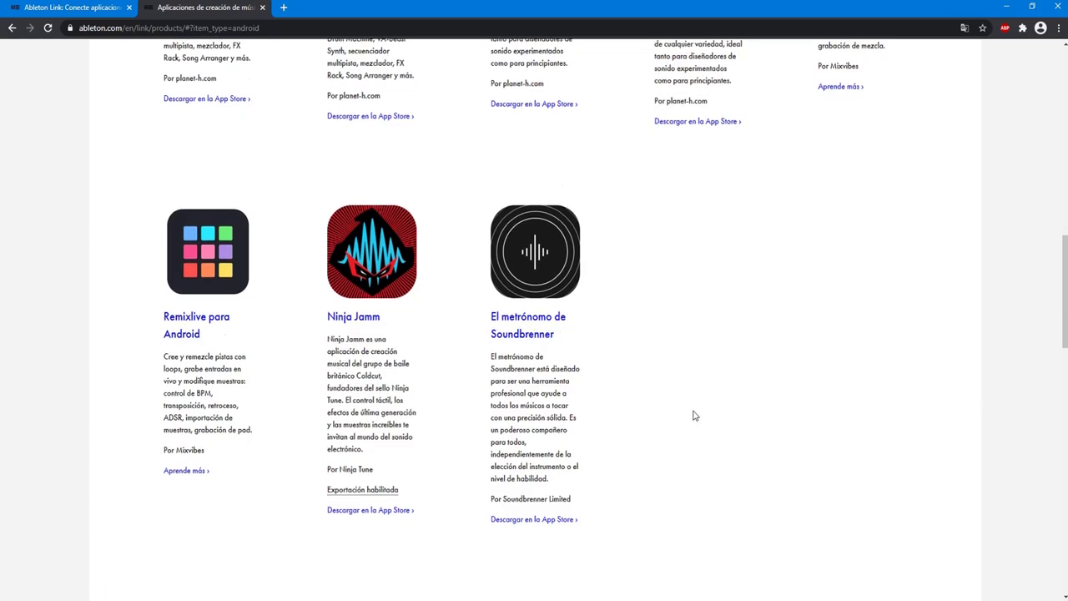
scroll(643, 425, "up", 10)
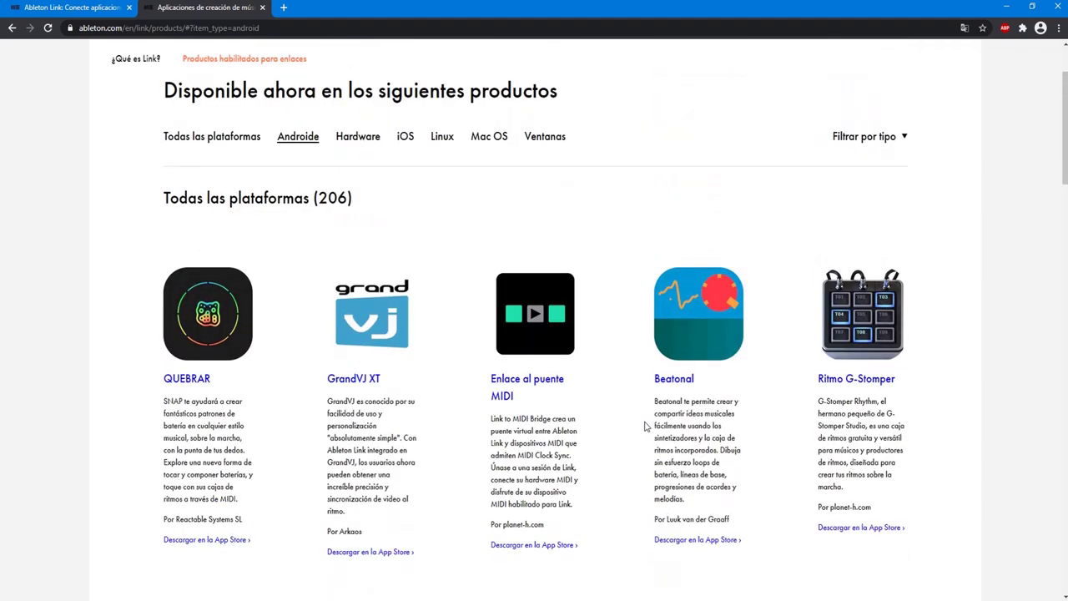
Change the platform filter and browse the iOS list showing Mixet, Flip Sampler, VAMono and Drambo.
left_click(367, 260)
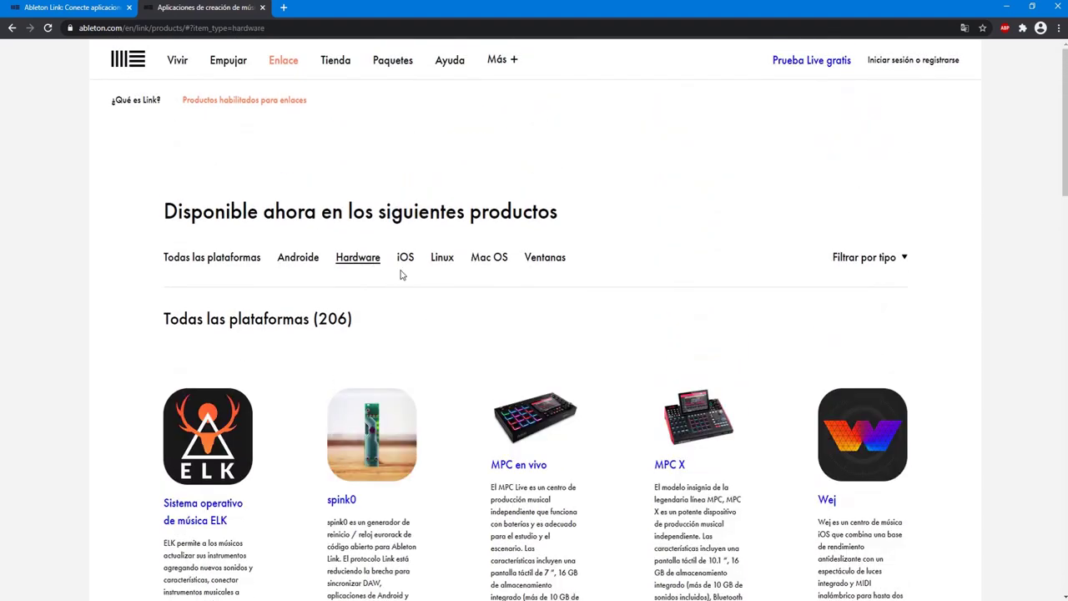
scroll(294, 427, "down", 2)
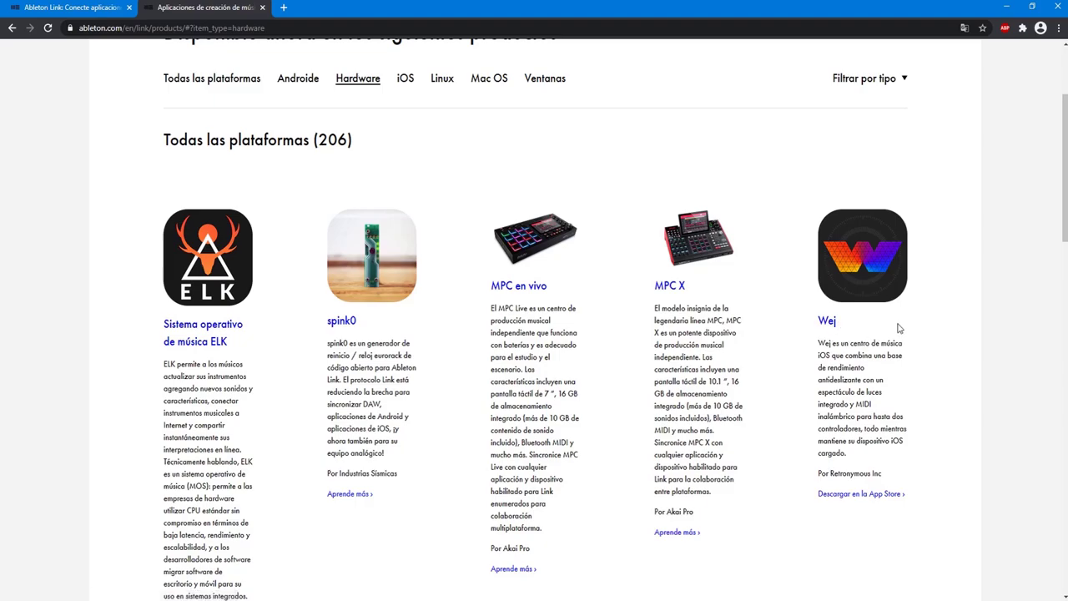
scroll(898, 328, "down", 3)
scroll(899, 330, "up", 5)
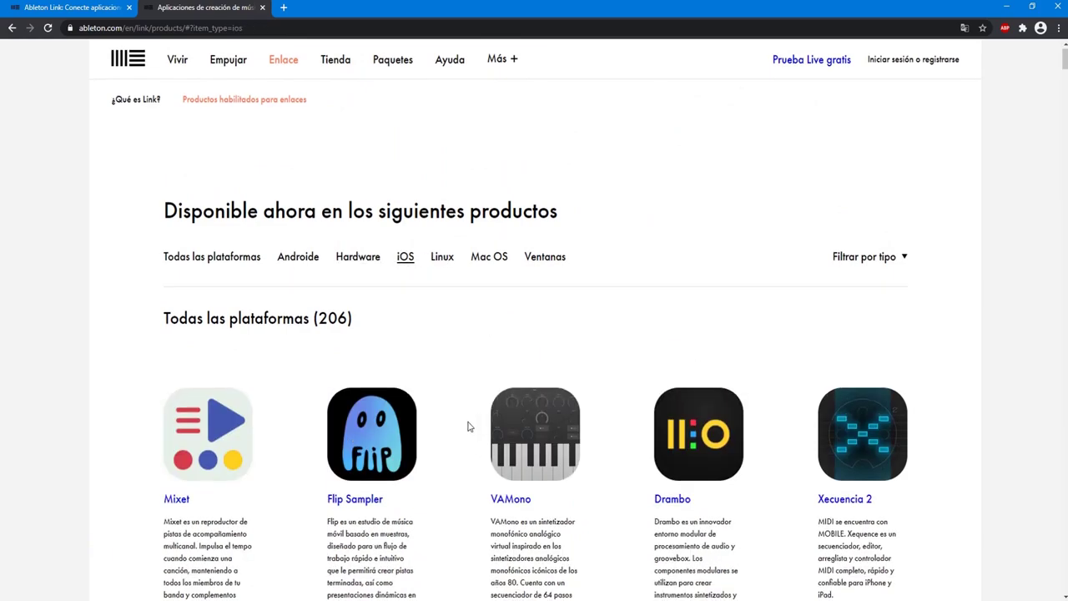
Scroll the iOS list past iMPC Pro, Gadget KORG, LP-5 and MoDrum to the final SyncKontrol card.
scroll(470, 426, "down", 3)
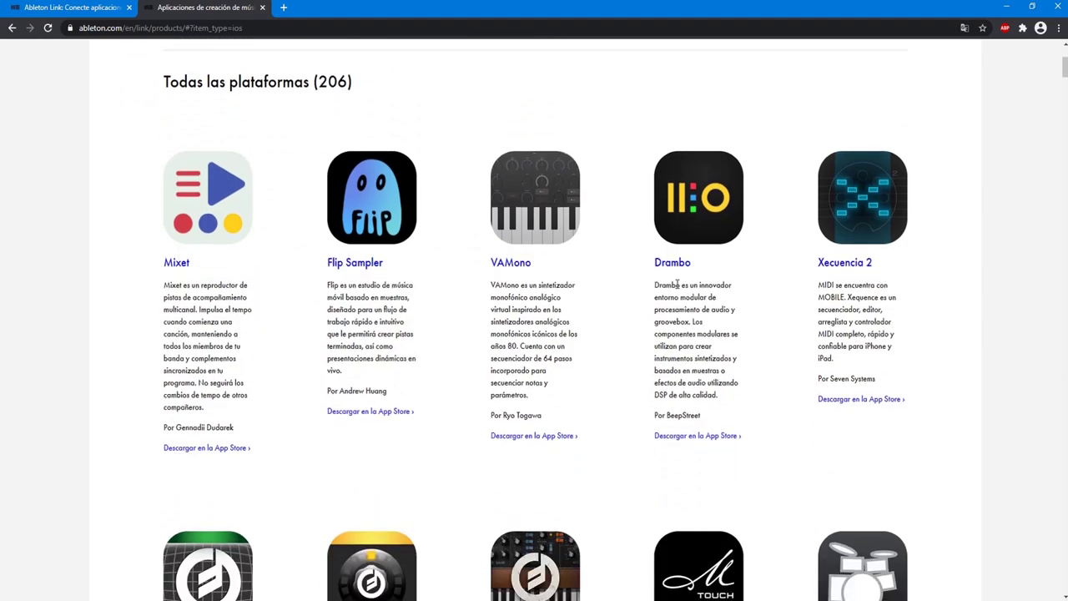
scroll(790, 298, "down", 1)
scroll(790, 298, "down", 1)
scroll(790, 298, "down", 2)
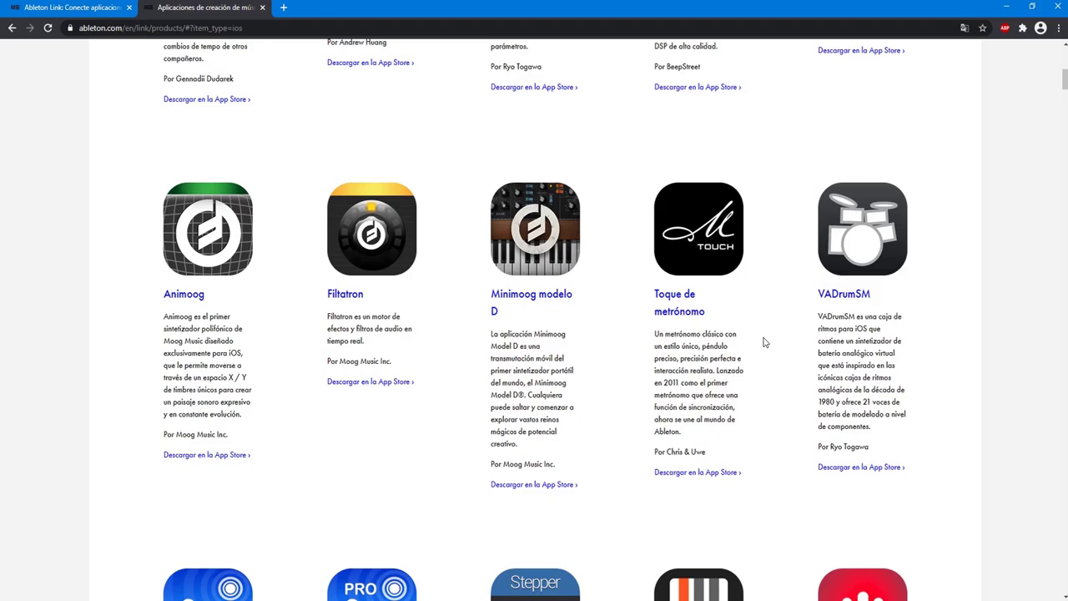
scroll(764, 343, "down", 1)
scroll(766, 341, "down", 1)
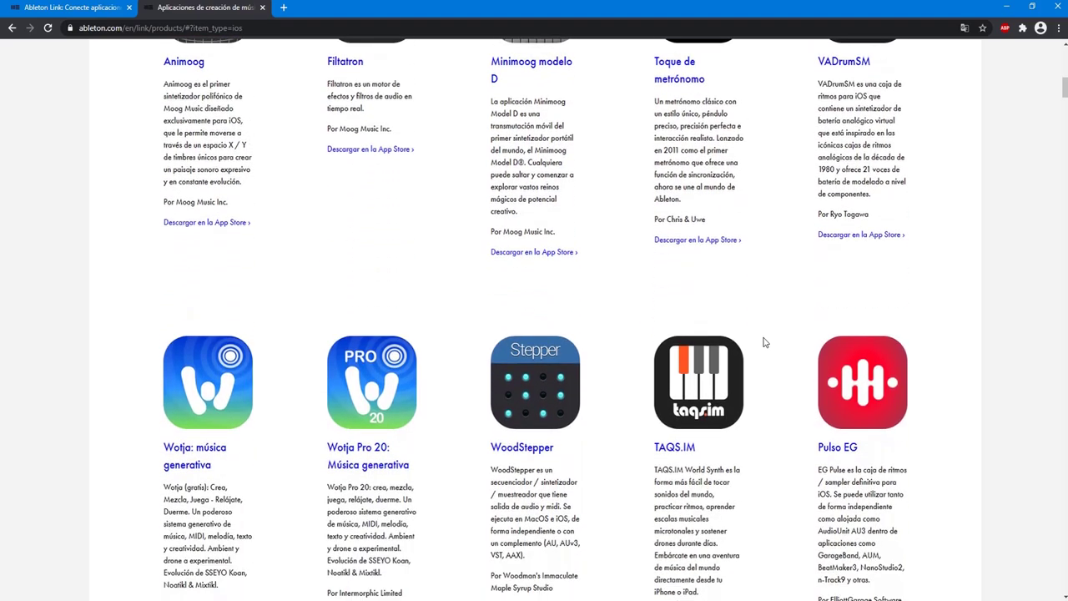
scroll(646, 342, "down", 1)
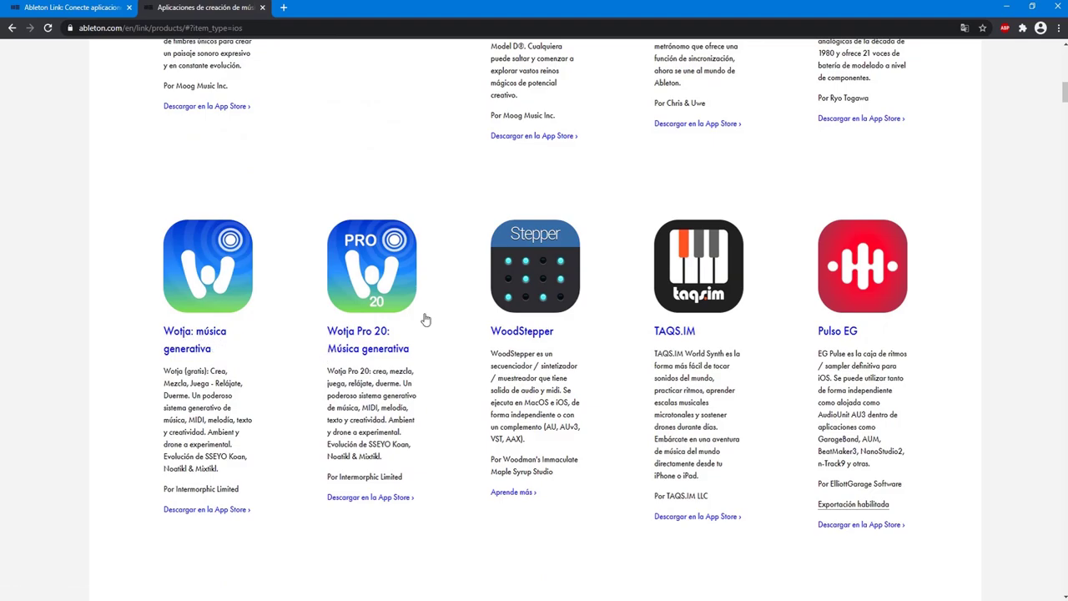
scroll(874, 355, "down", 4)
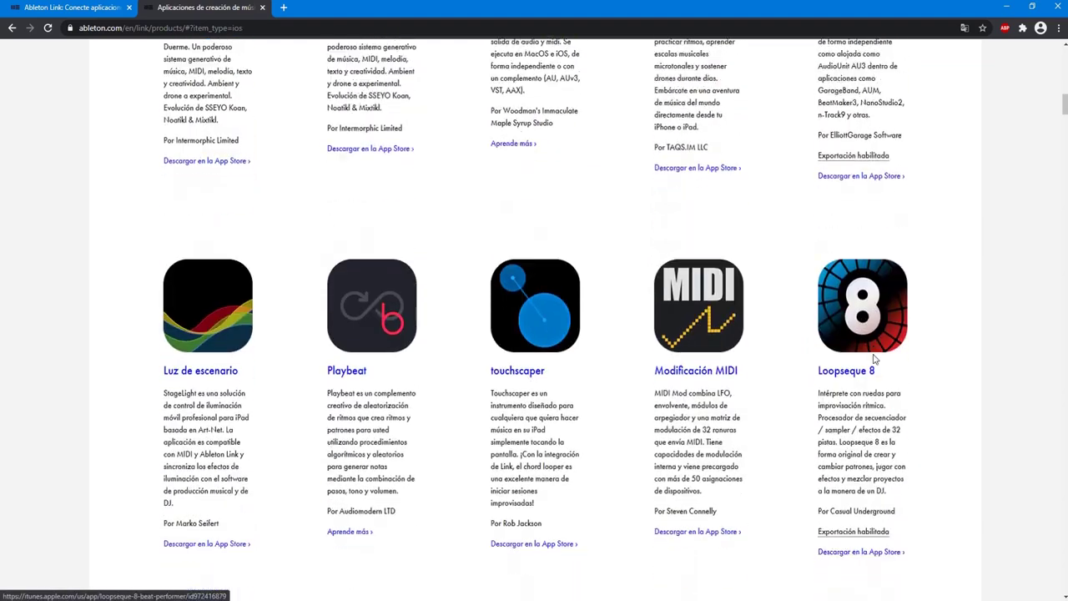
scroll(874, 359, "down", 4)
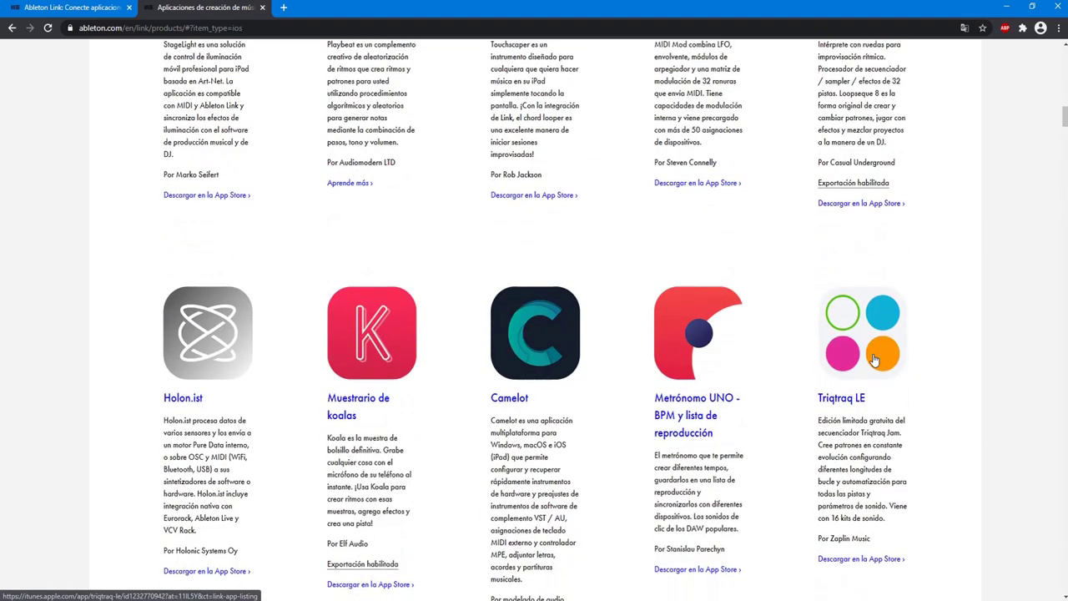
scroll(874, 360, "down", 4)
scroll(875, 360, "down", 2)
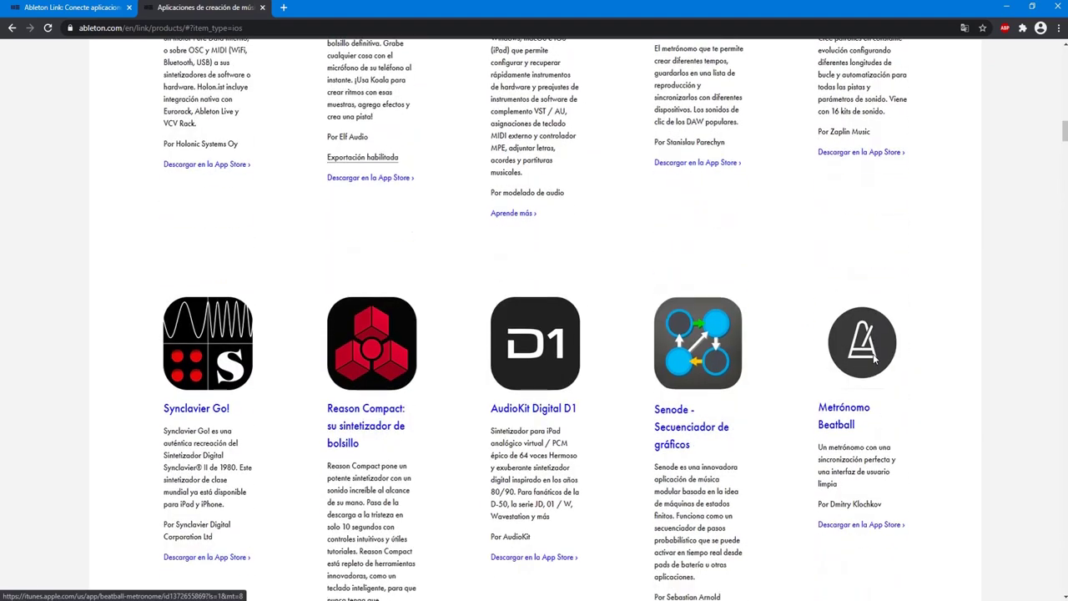
scroll(874, 357, "down", 1)
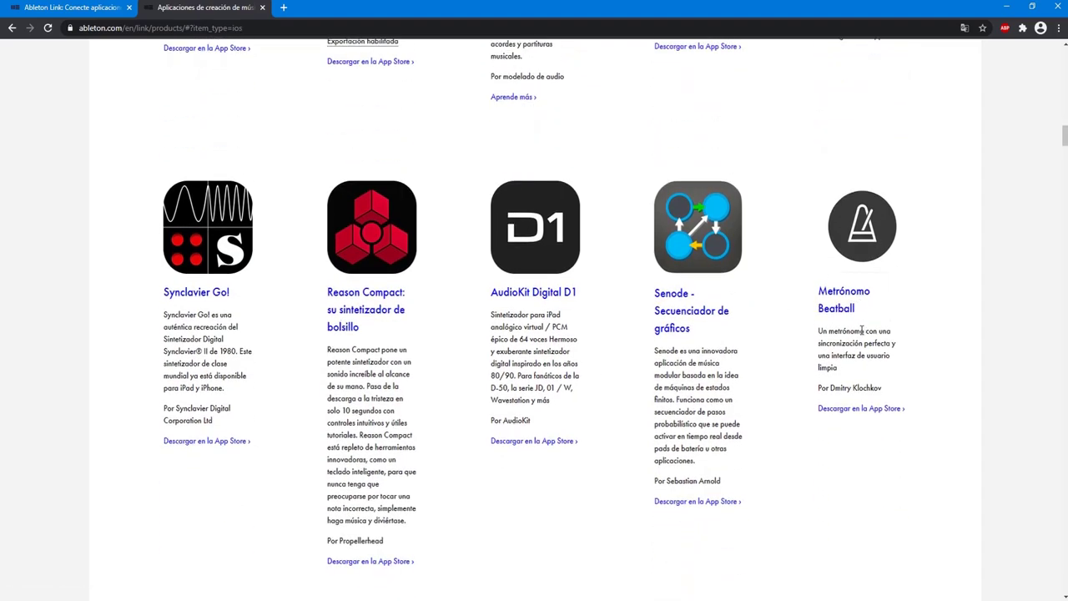
scroll(861, 329, "down", 3)
scroll(863, 335, "down", 2)
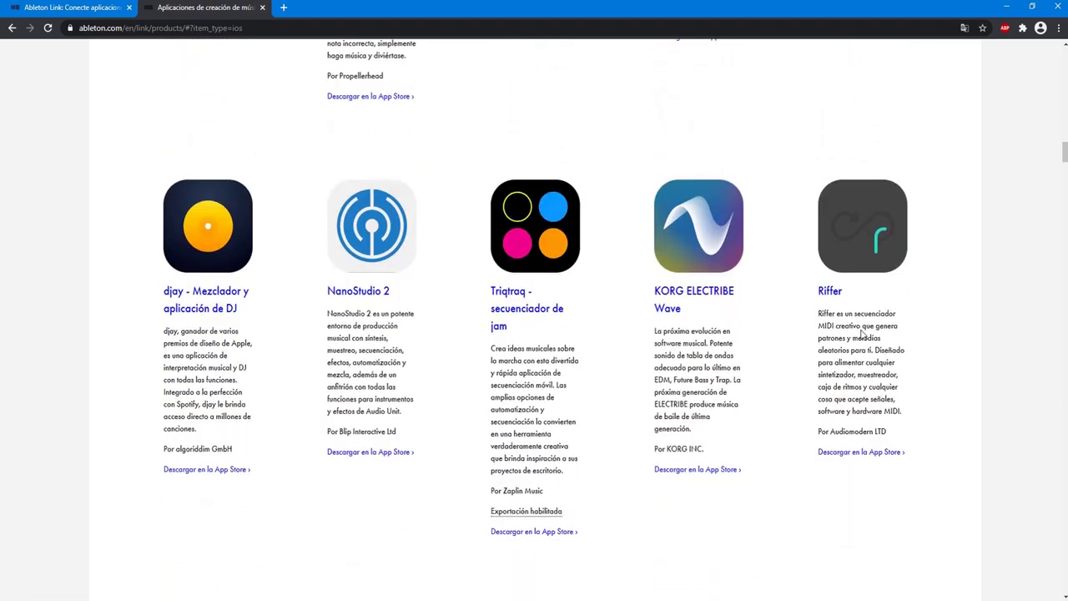
scroll(863, 334, "down", 2)
scroll(863, 334, "down", 2)
scroll(863, 335, "down", 2)
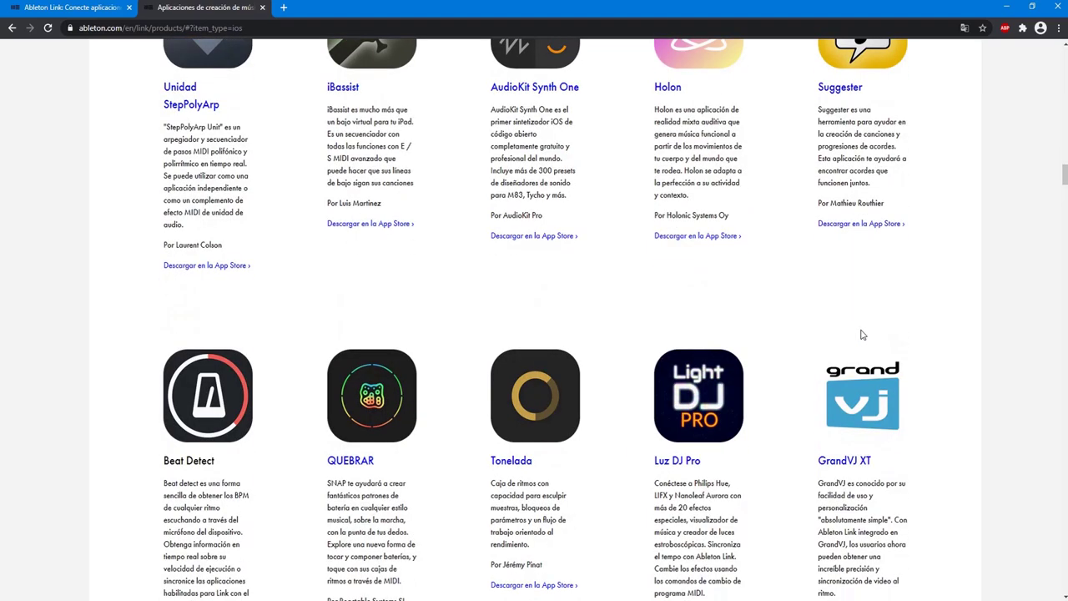
scroll(863, 334, "down", 2)
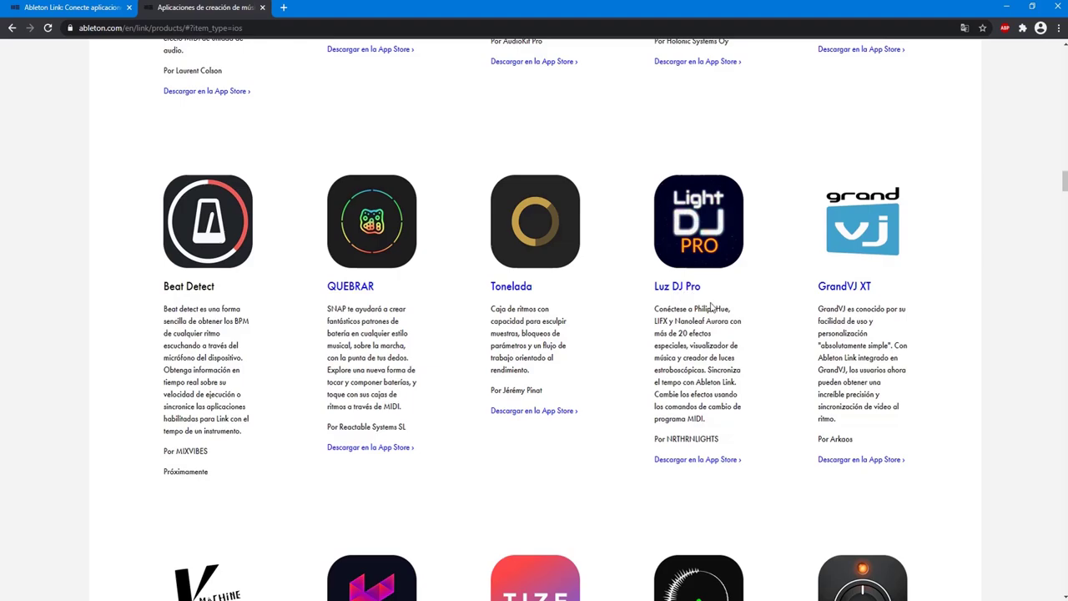
scroll(711, 308, "down", 3)
scroll(717, 314, "down", 5)
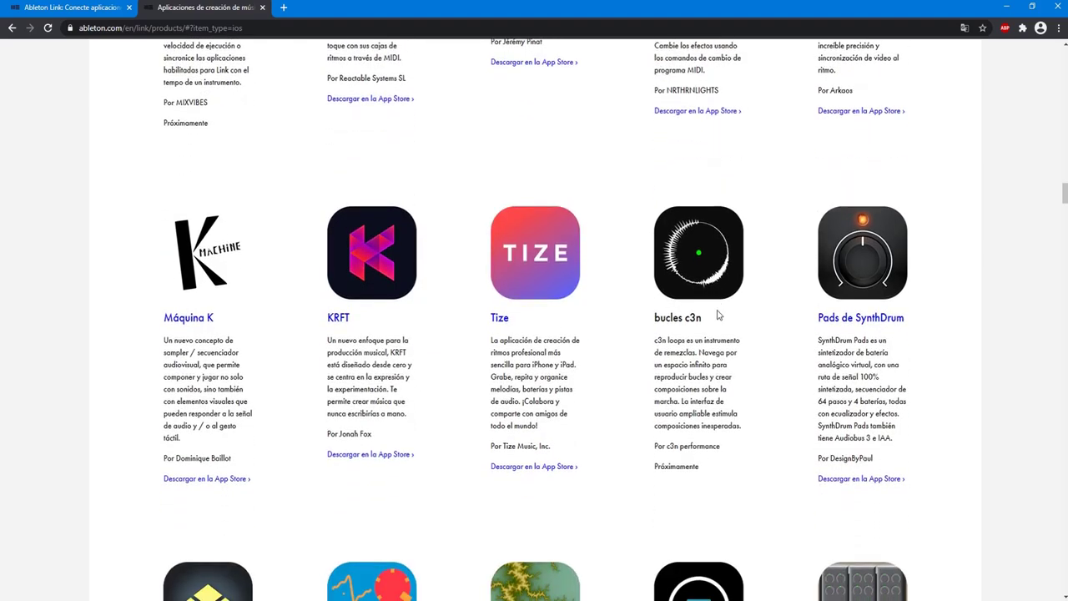
scroll(718, 314, "down", 2)
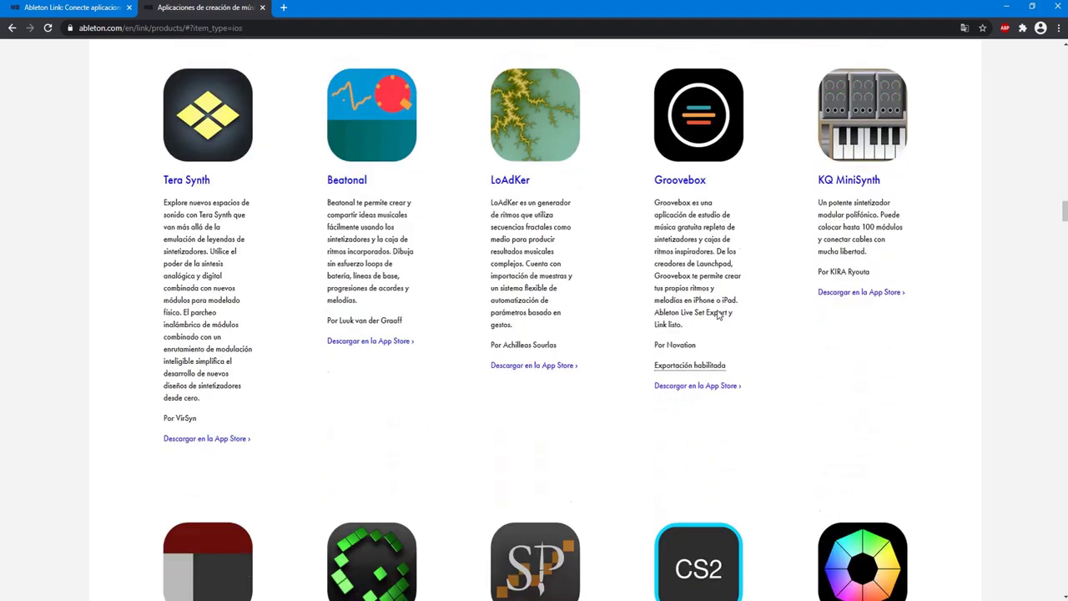
scroll(717, 314, "down", 4)
scroll(717, 314, "down", 3)
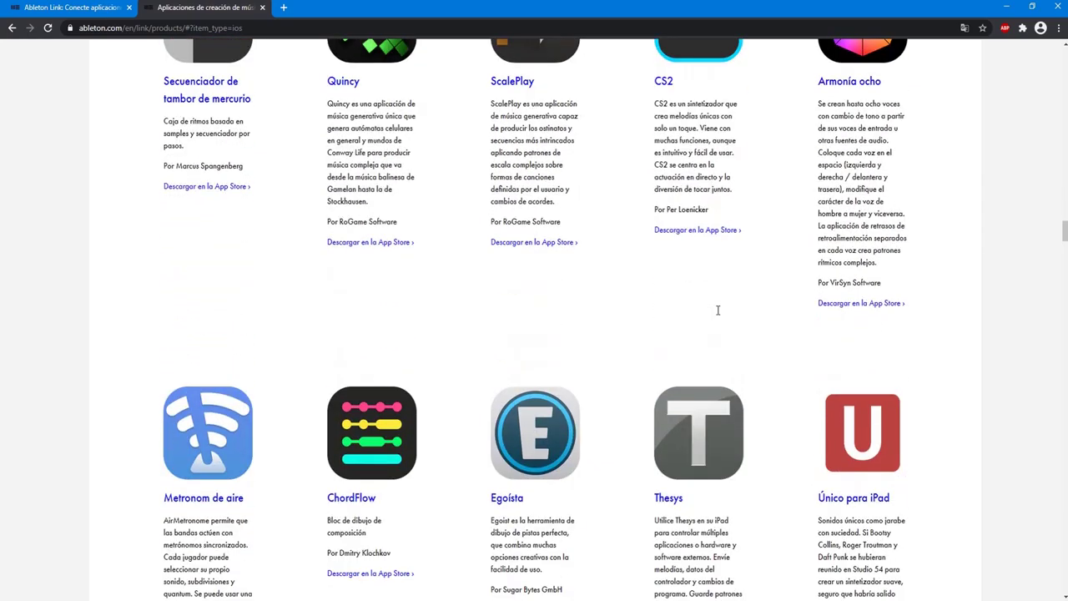
scroll(718, 314, "down", 1)
scroll(718, 313, "down", 2)
scroll(717, 314, "down", 1)
scroll(717, 314, "down", 2)
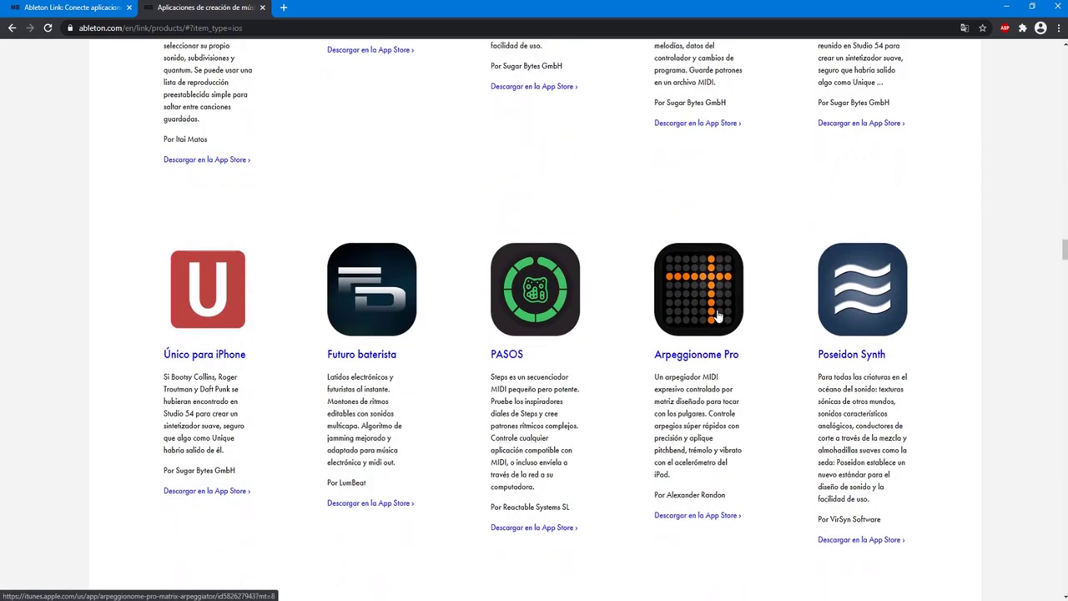
scroll(718, 314, "down", 1)
scroll(718, 314, "down", 3)
scroll(718, 313, "down", 2)
scroll(718, 314, "down", 5)
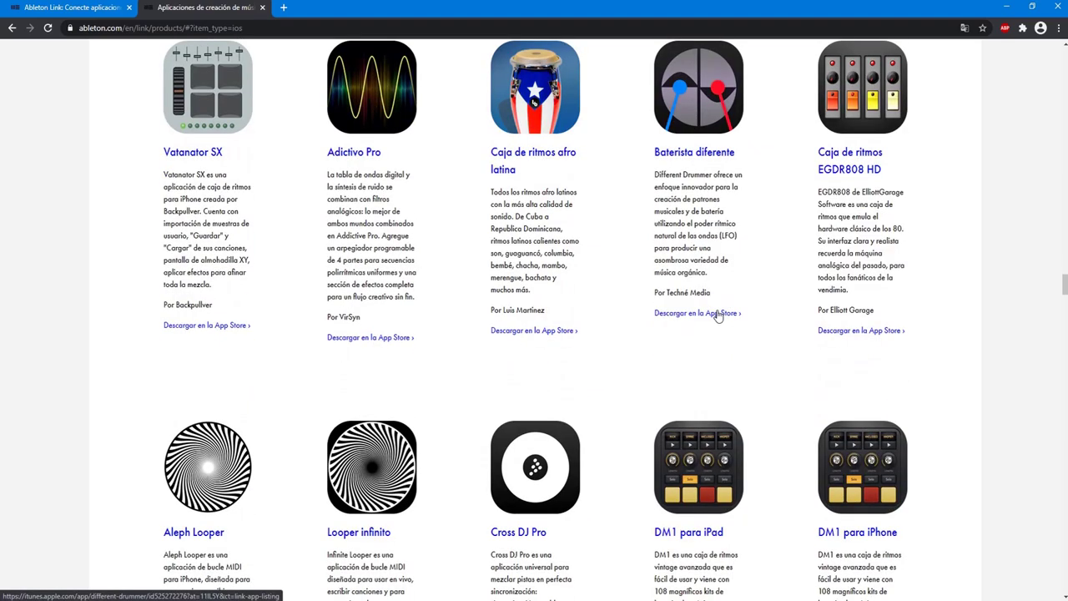
scroll(718, 314, "down", 2)
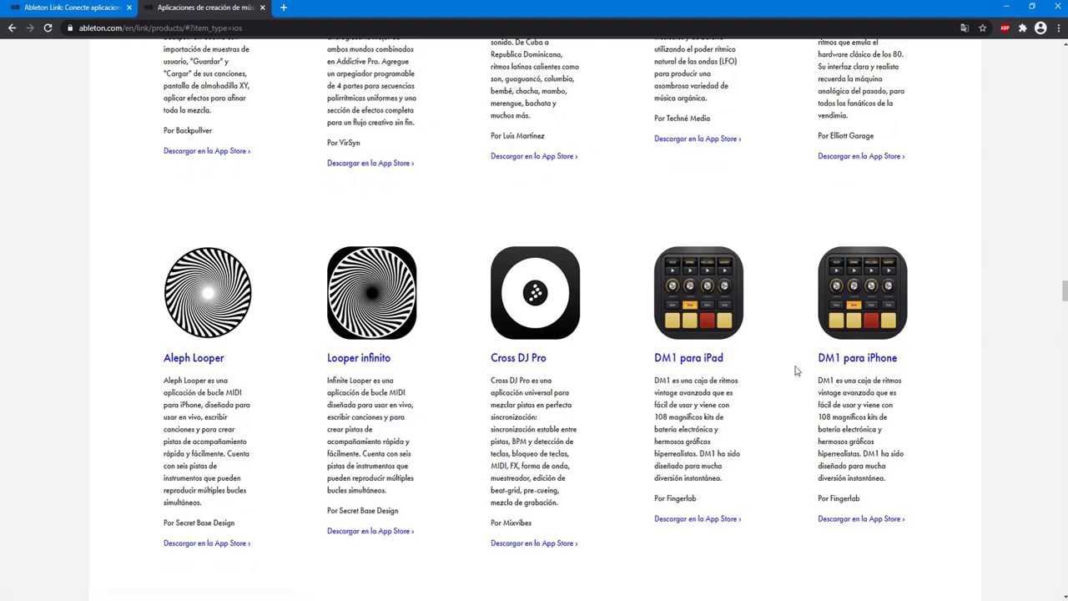
scroll(796, 371, "down", 3)
scroll(796, 371, "down", 2)
scroll(795, 371, "down", 2)
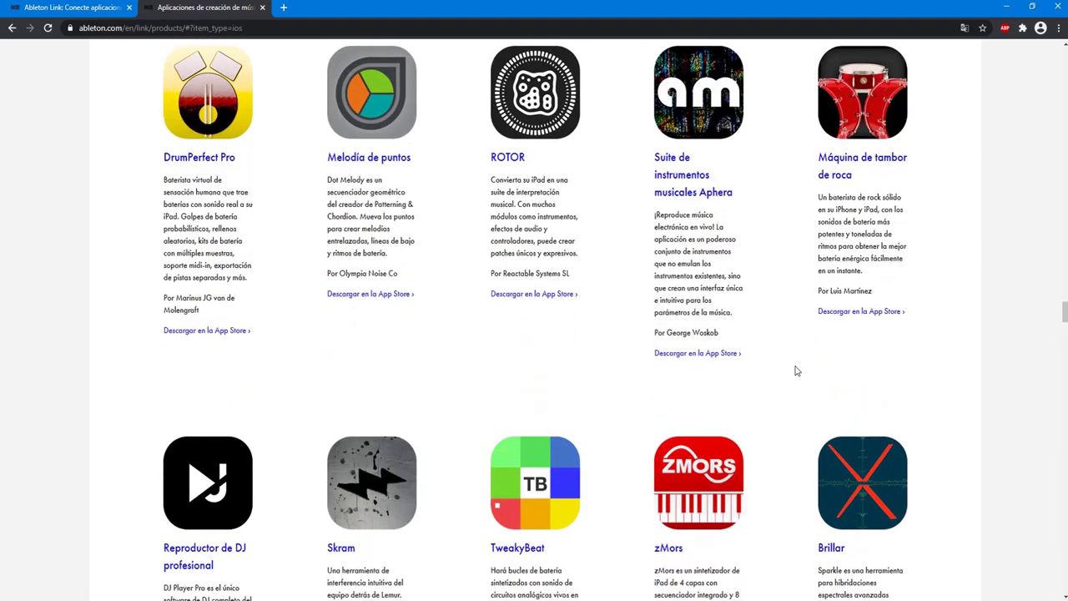
scroll(795, 370, "down", 2)
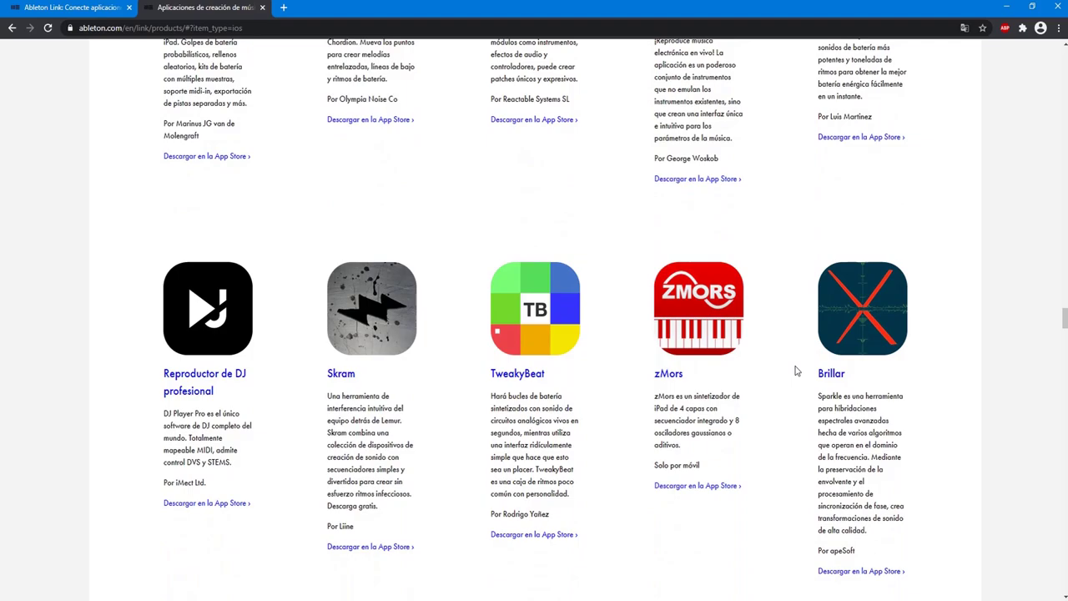
scroll(796, 370, "down", 2)
scroll(795, 371, "down", 2)
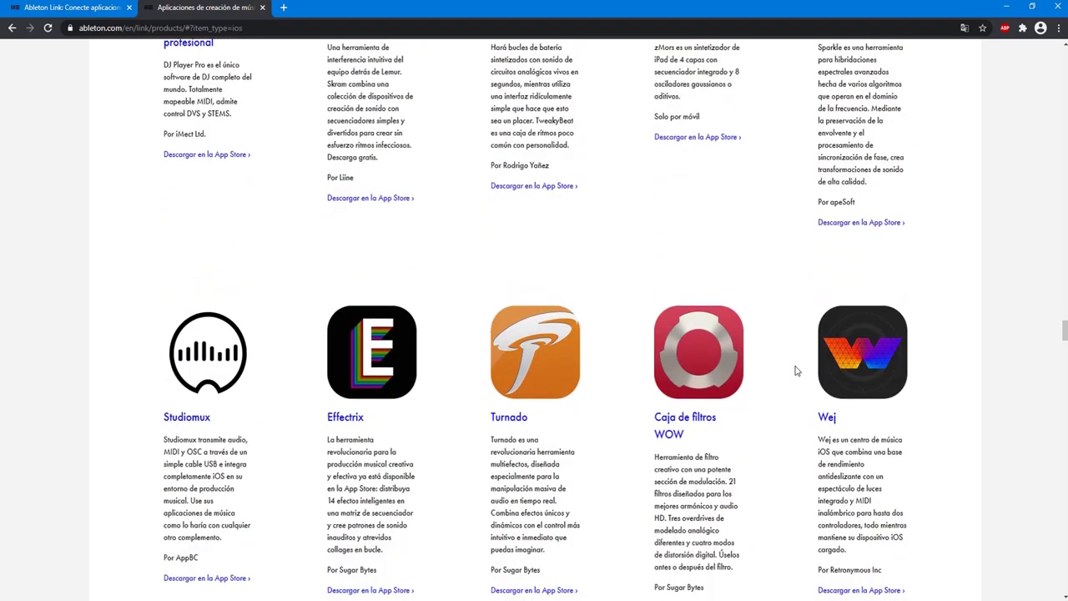
scroll(796, 370, "down", 2)
scroll(795, 371, "down", 2)
scroll(795, 370, "down", 2)
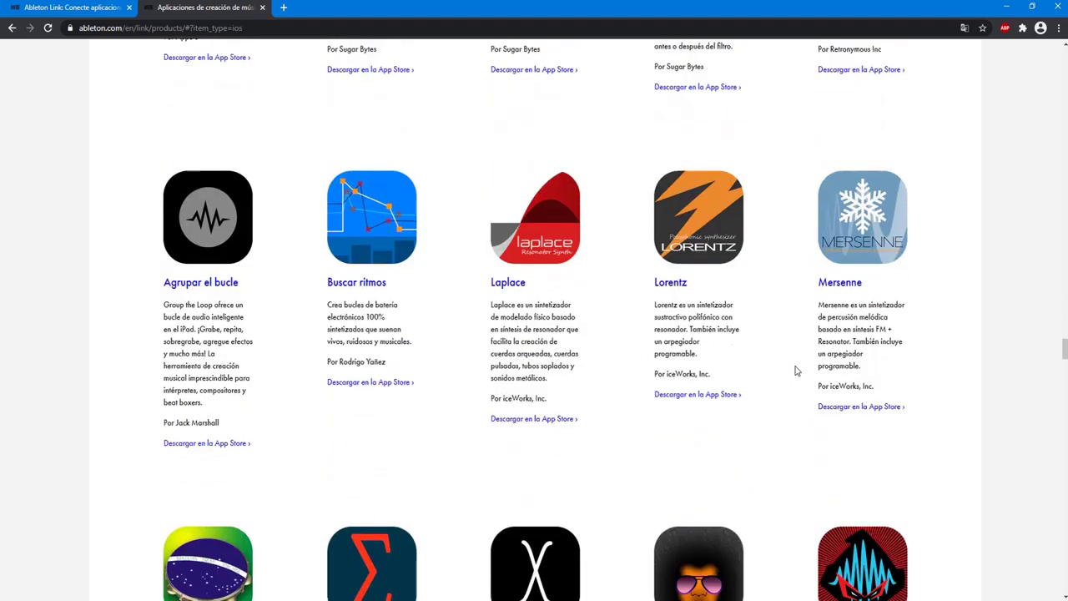
scroll(796, 370, "down", 3)
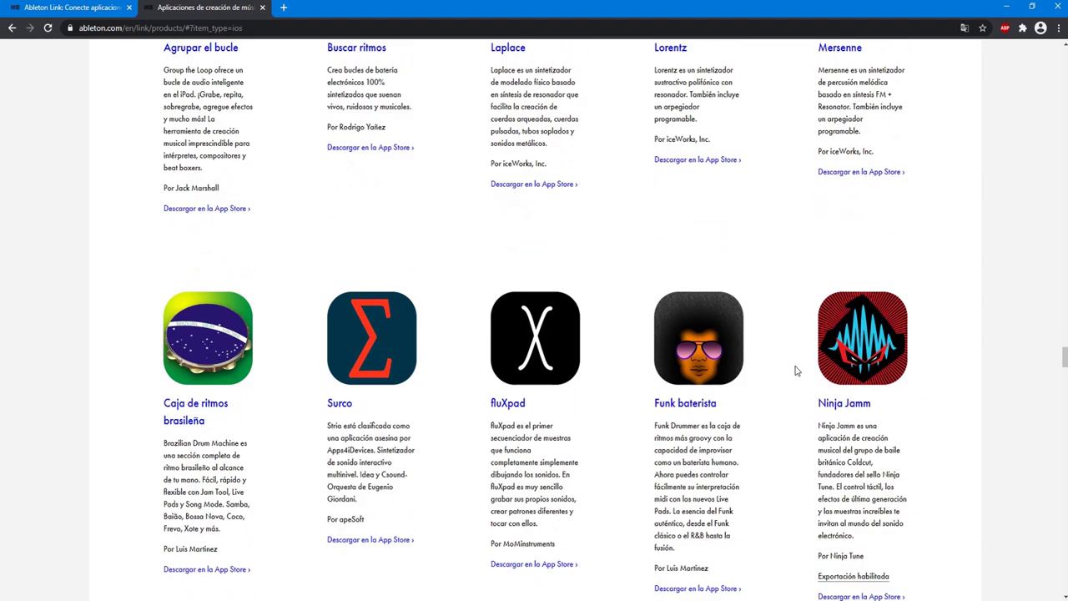
scroll(795, 370, "down", 3)
scroll(796, 371, "down", 2)
scroll(795, 371, "down", 2)
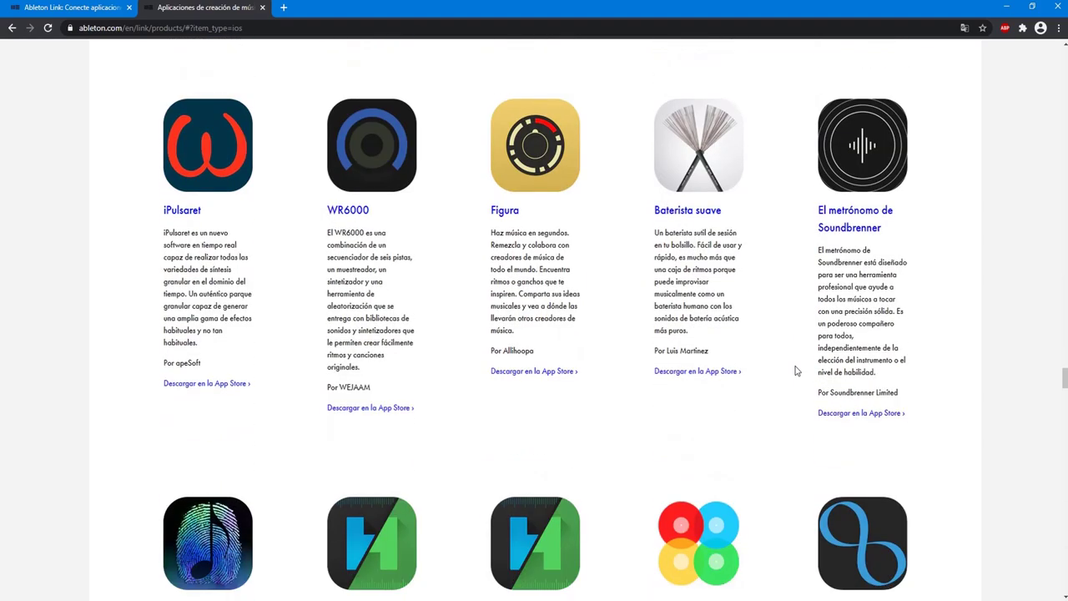
scroll(796, 371, "down", 3)
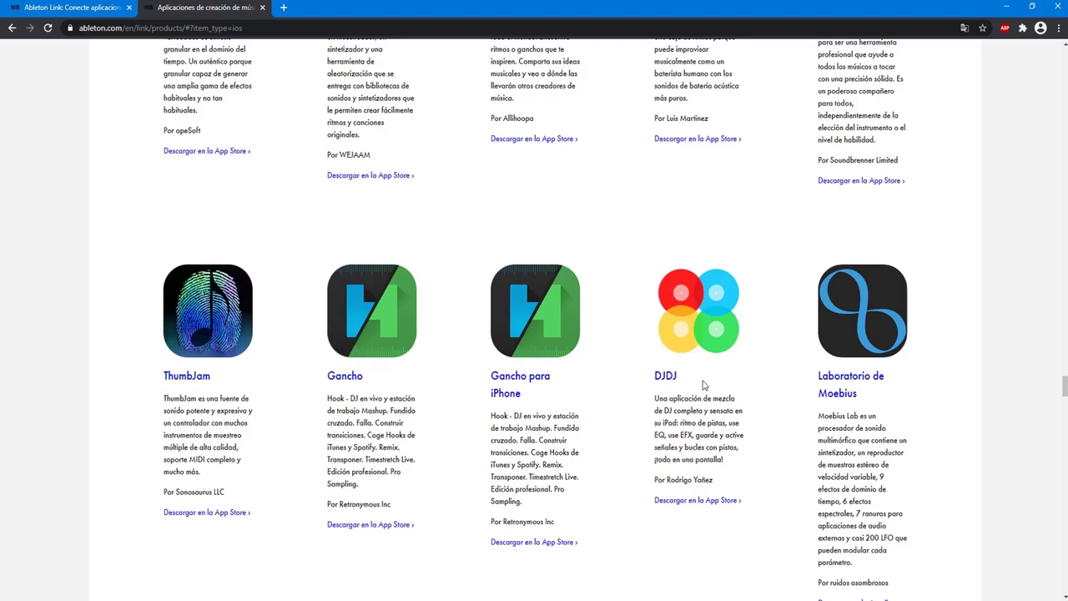
scroll(982, 406, "down", 3)
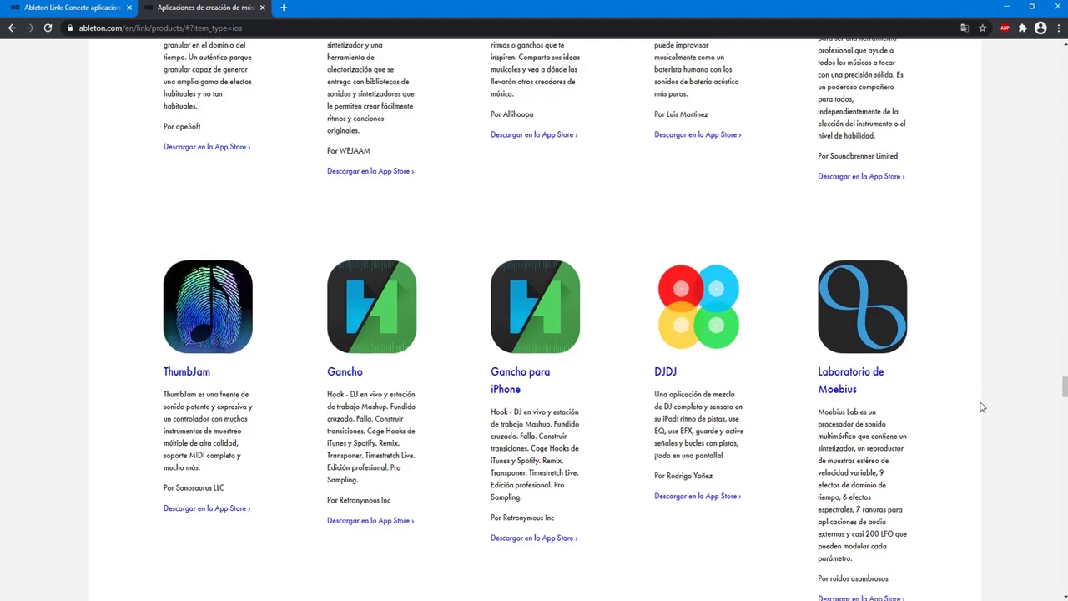
scroll(981, 407, "down", 3)
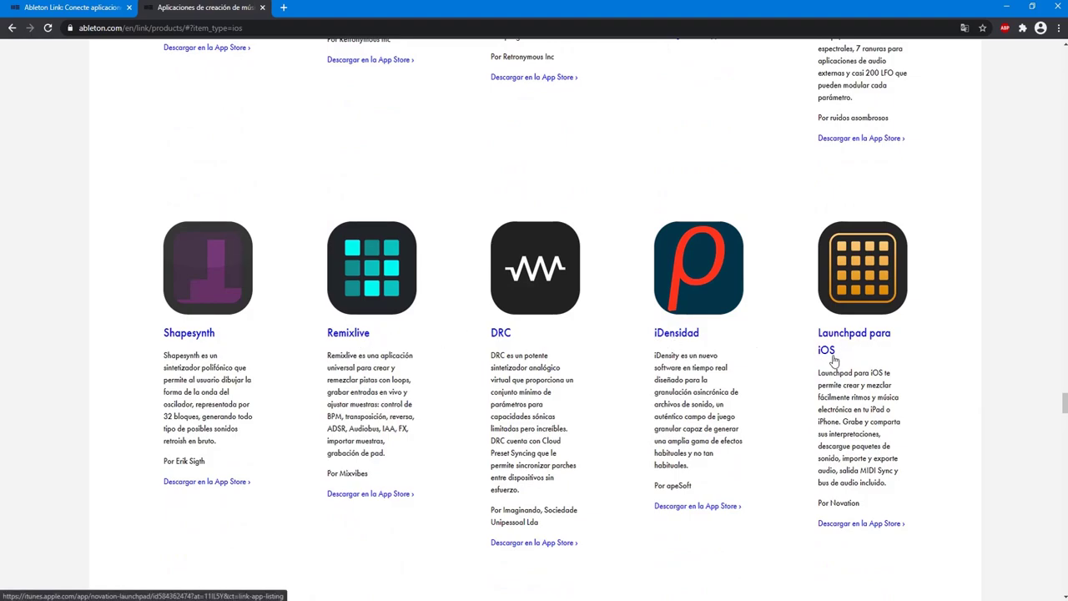
scroll(833, 359, "down", 3)
scroll(833, 359, "down", 2)
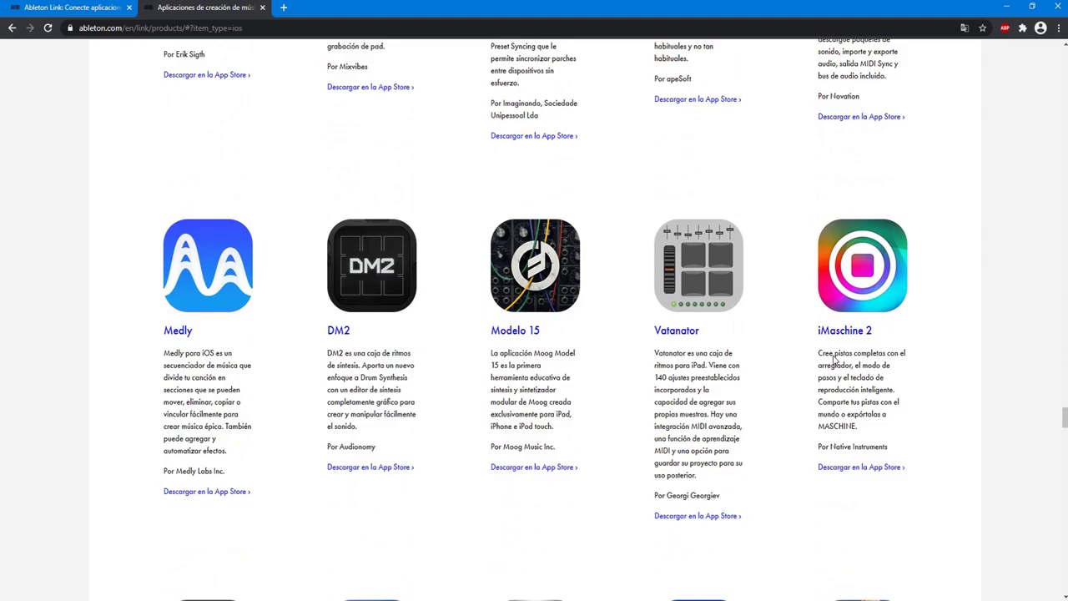
scroll(833, 359, "down", 3)
scroll(833, 357, "down", 4)
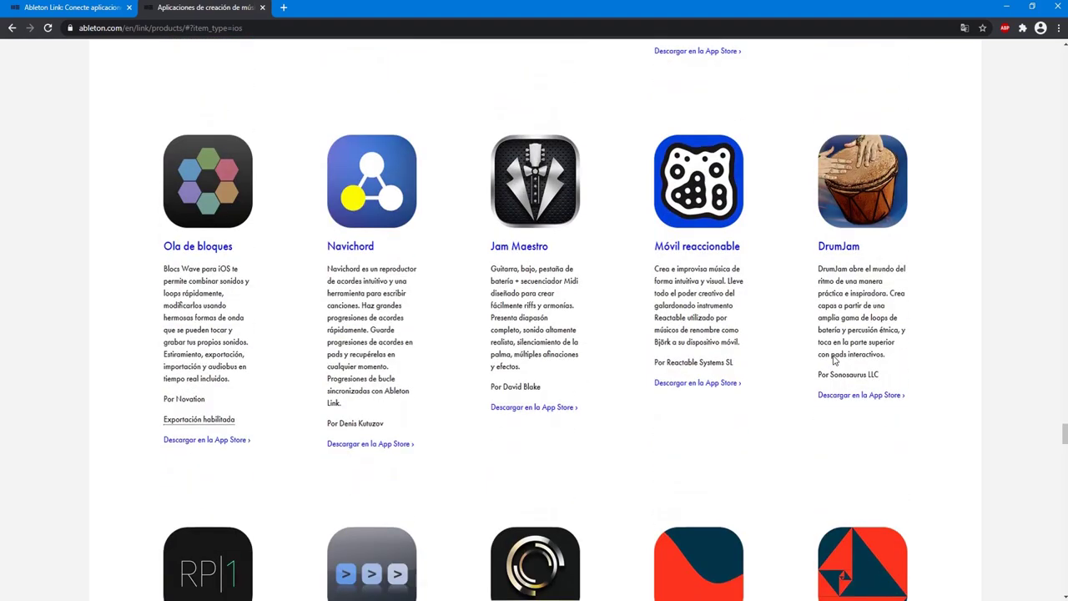
scroll(833, 357, "down", 2)
scroll(833, 357, "down", 2)
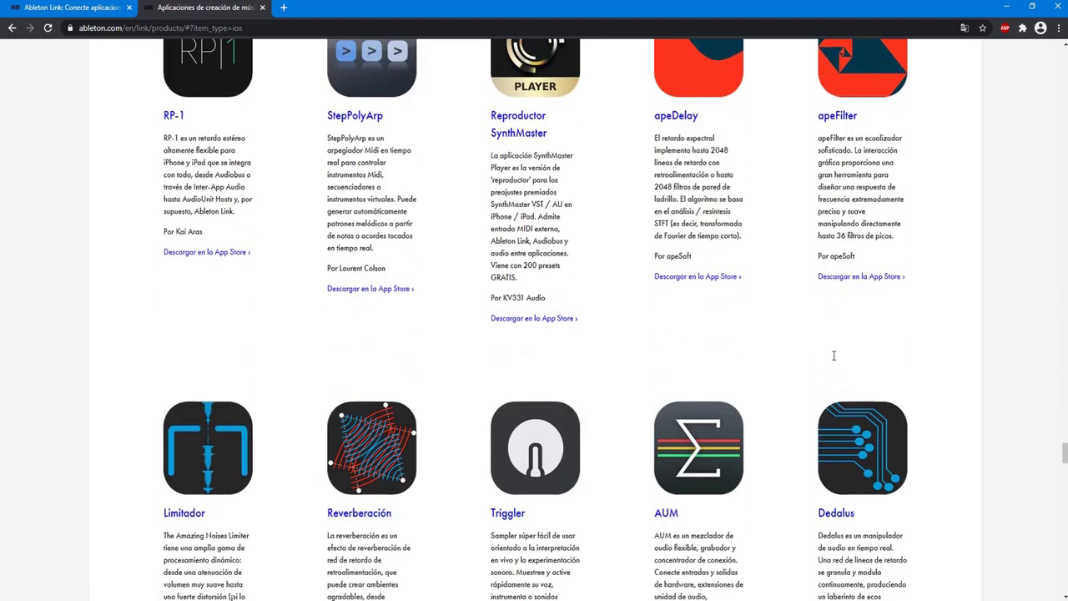
scroll(833, 359, "down", 2)
scroll(833, 359, "down", 2)
scroll(833, 359, "down", 3)
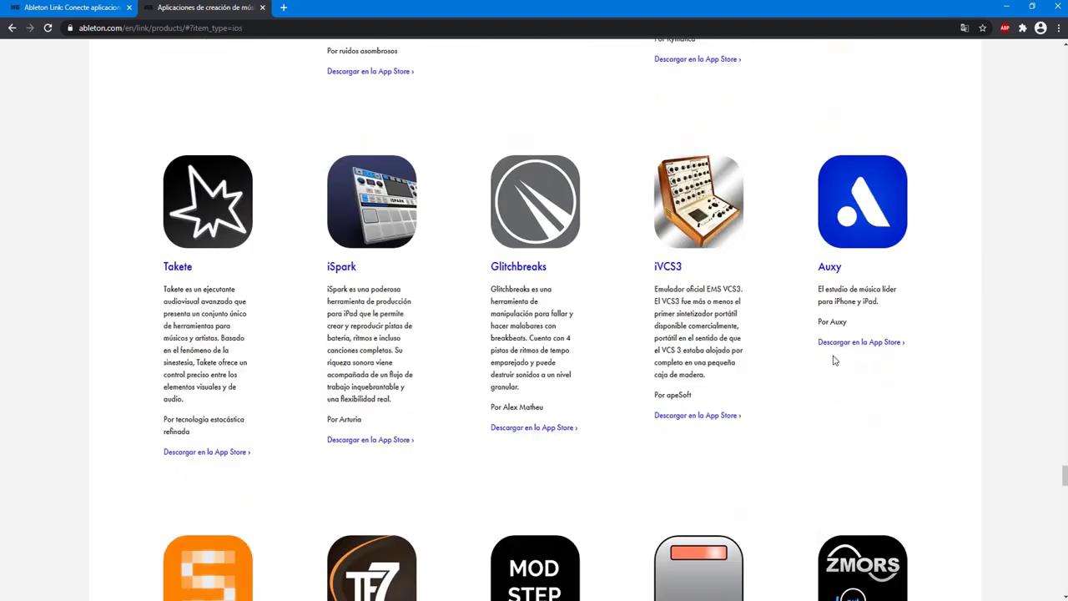
scroll(833, 359, "down", 2)
scroll(833, 357, "down", 3)
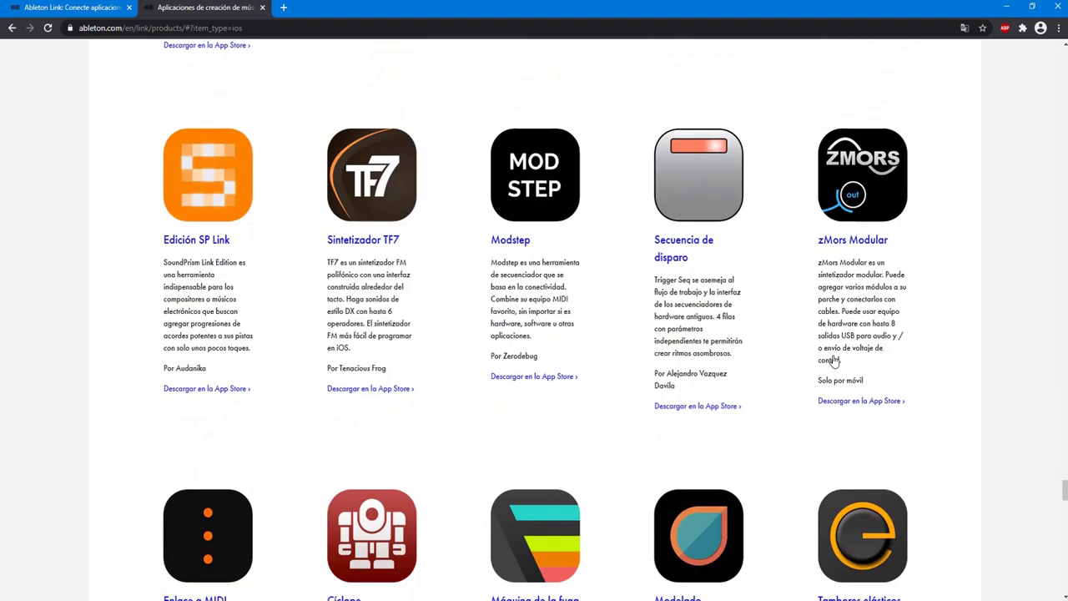
scroll(833, 356, "down", 1)
scroll(833, 356, "down", 2)
scroll(833, 358, "down", 1)
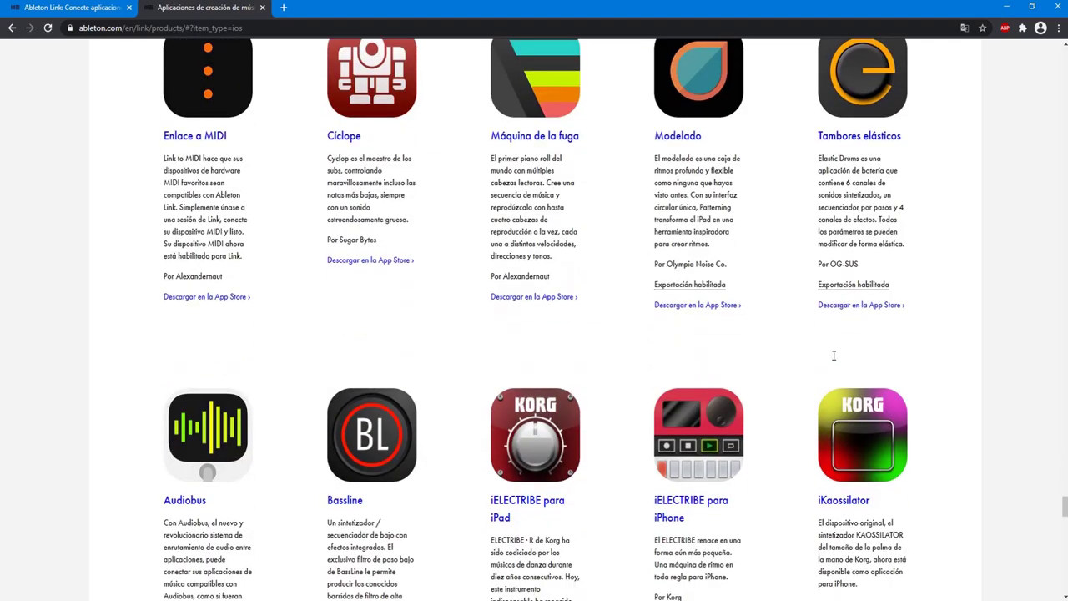
scroll(833, 359, "down", 1)
scroll(833, 359, "down", 3)
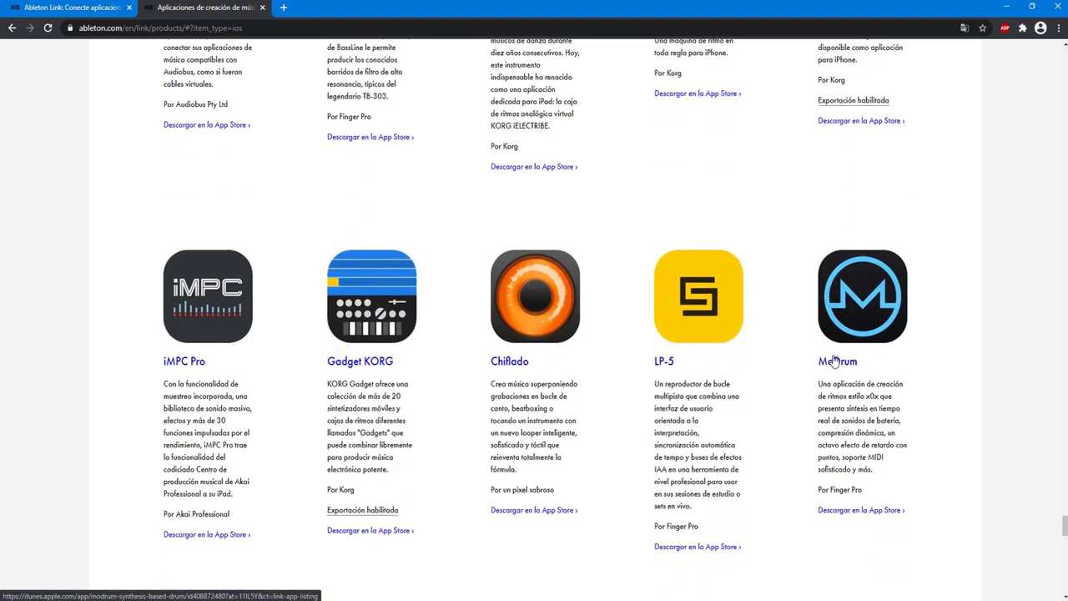
scroll(833, 359, "down", 2)
scroll(832, 359, "down", 2)
scroll(832, 359, "up", 1)
scroll(832, 360, "up", 2)
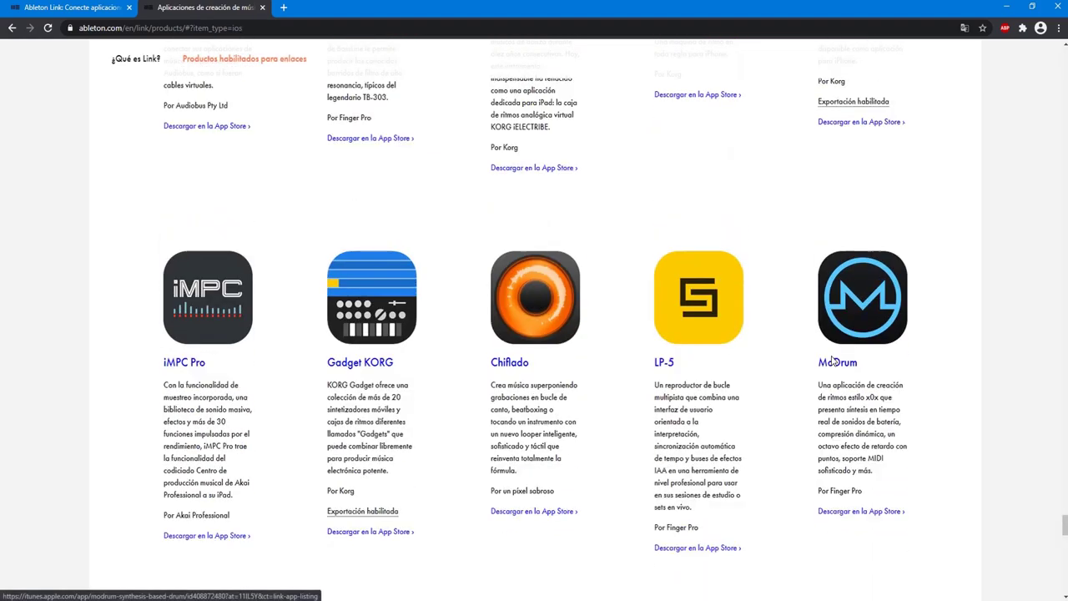
scroll(751, 360, "down", 3)
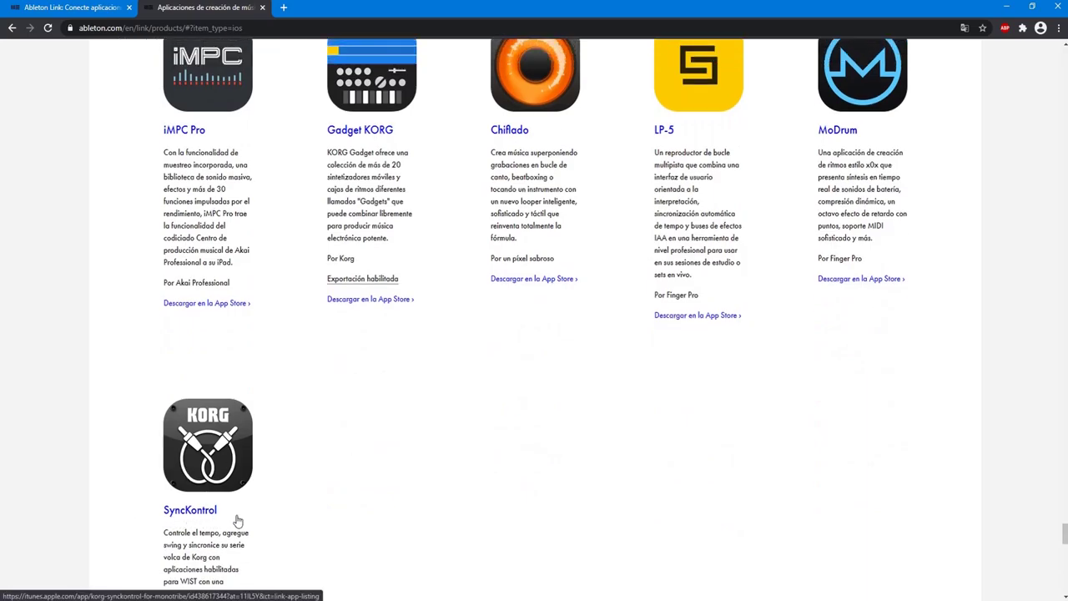
Scroll back to the top of the iOS products list, where Mixet, Flip Sampler and VAMono appear first.
scroll(633, 453, "up", 2)
scroll(633, 453, "up", 2)
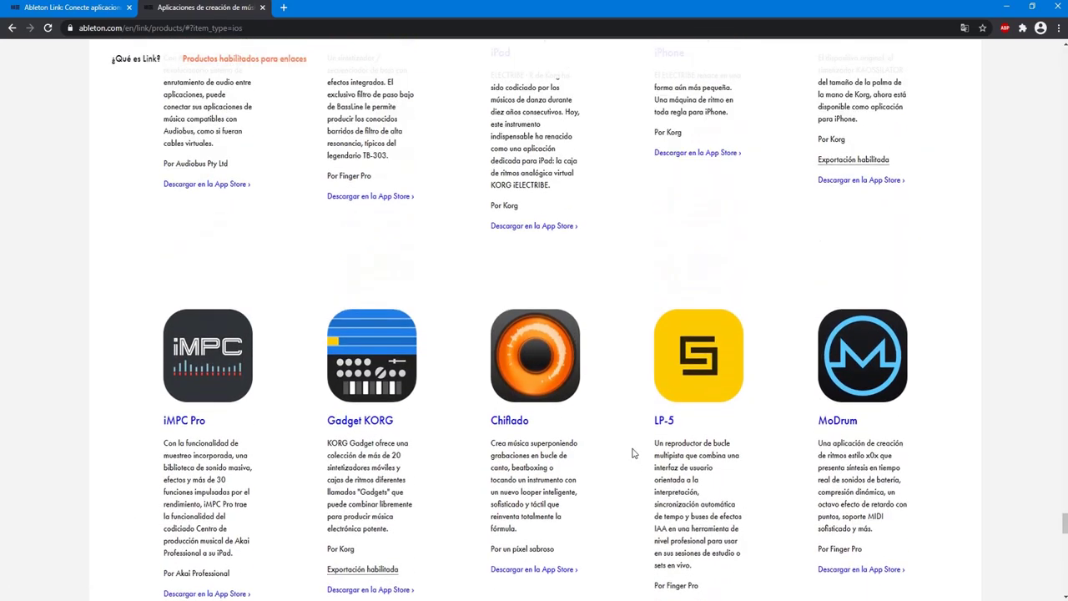
scroll(633, 454, "up", 5)
scroll(632, 454, "up", 5)
scroll(633, 453, "up", 5)
scroll(633, 453, "up", 5)
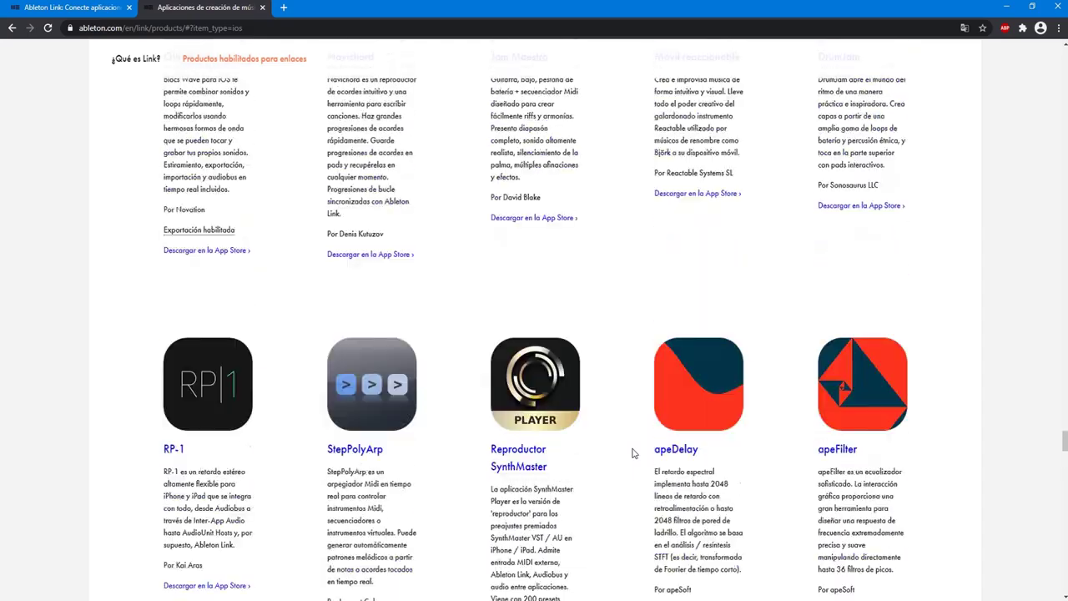
scroll(632, 453, "up", 5)
scroll(632, 453, "up", 5)
scroll(633, 453, "up", 5)
scroll(633, 453, "up", 5)
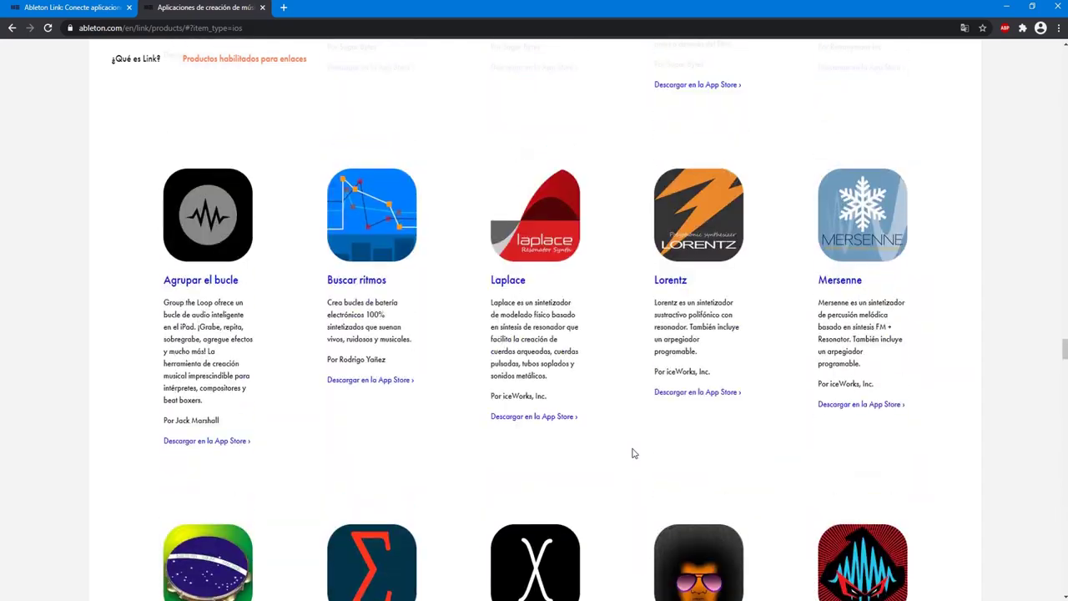
scroll(632, 453, "up", 5)
scroll(632, 453, "up", 3)
scroll(633, 454, "up", 5)
scroll(633, 453, "up", 5)
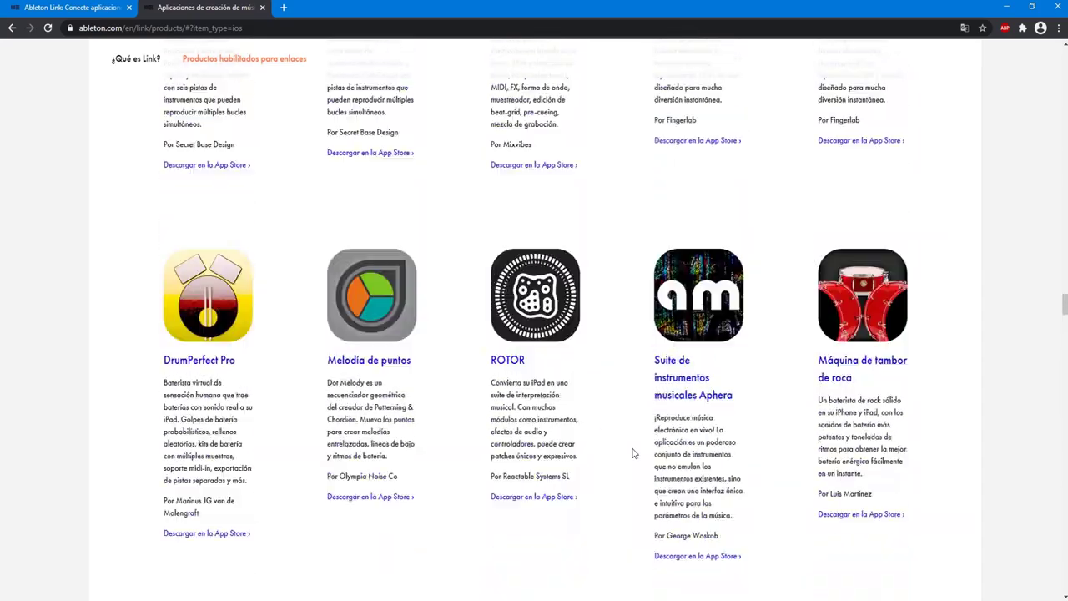
scroll(632, 453, "up", 3)
scroll(633, 453, "up", 5)
scroll(633, 454, "up", 3)
scroll(632, 454, "up", 5)
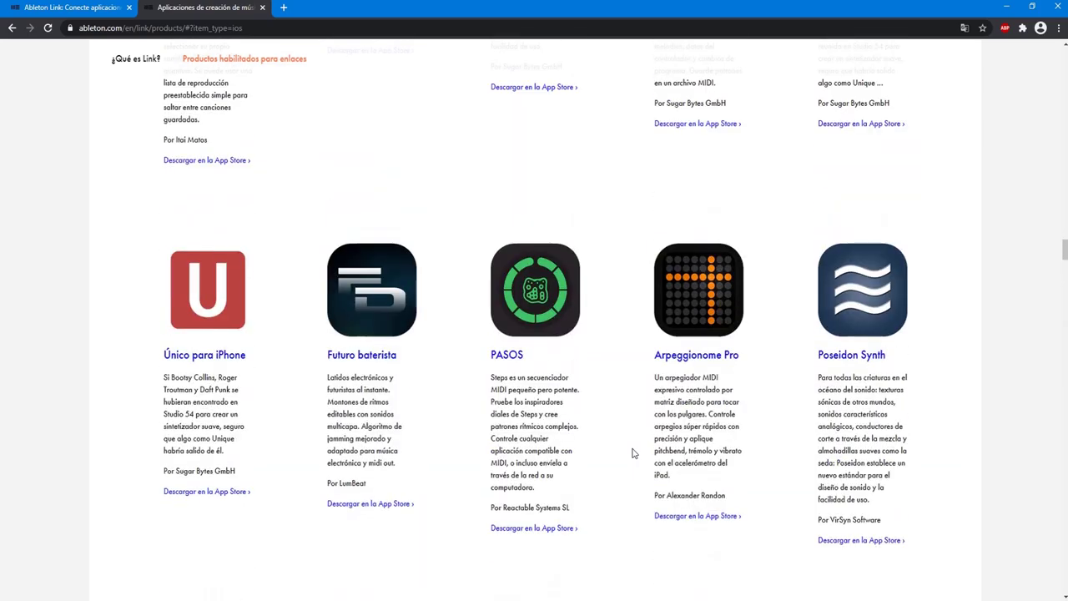
scroll(633, 453, "up", 5)
scroll(633, 453, "up", 3)
scroll(633, 454, "up", 5)
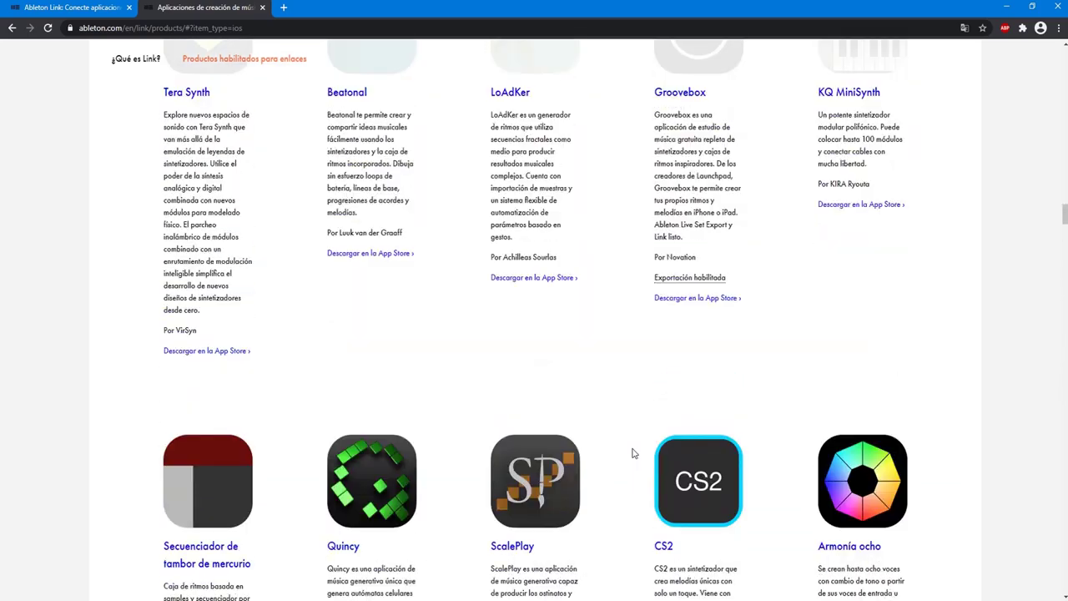
scroll(633, 453, "up", 4)
scroll(633, 454, "up", 3)
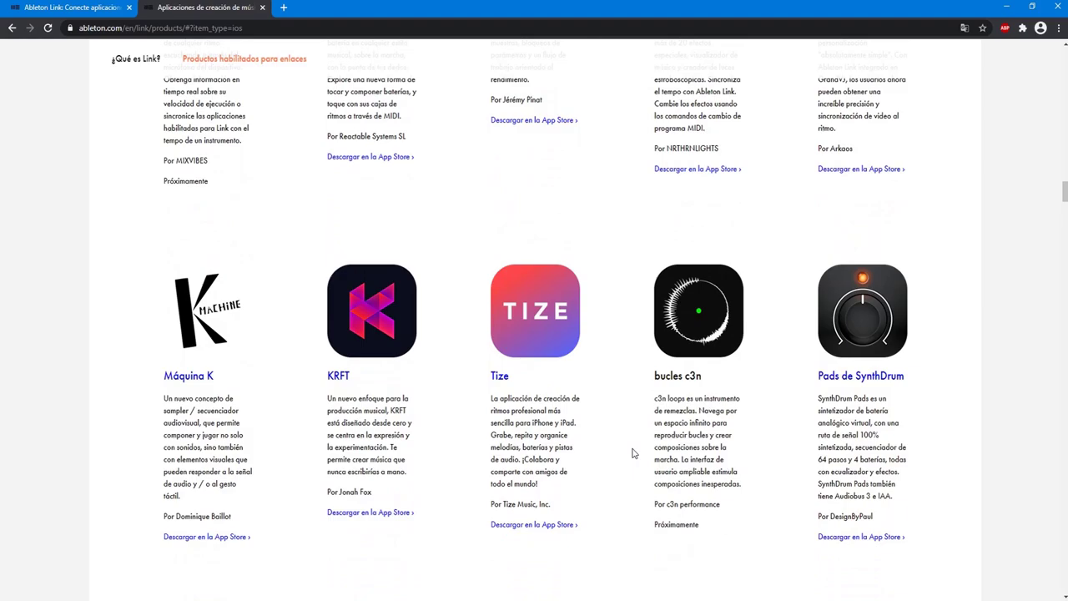
scroll(633, 453, "up", 3)
scroll(632, 453, "up", 3)
scroll(633, 453, "up", 2)
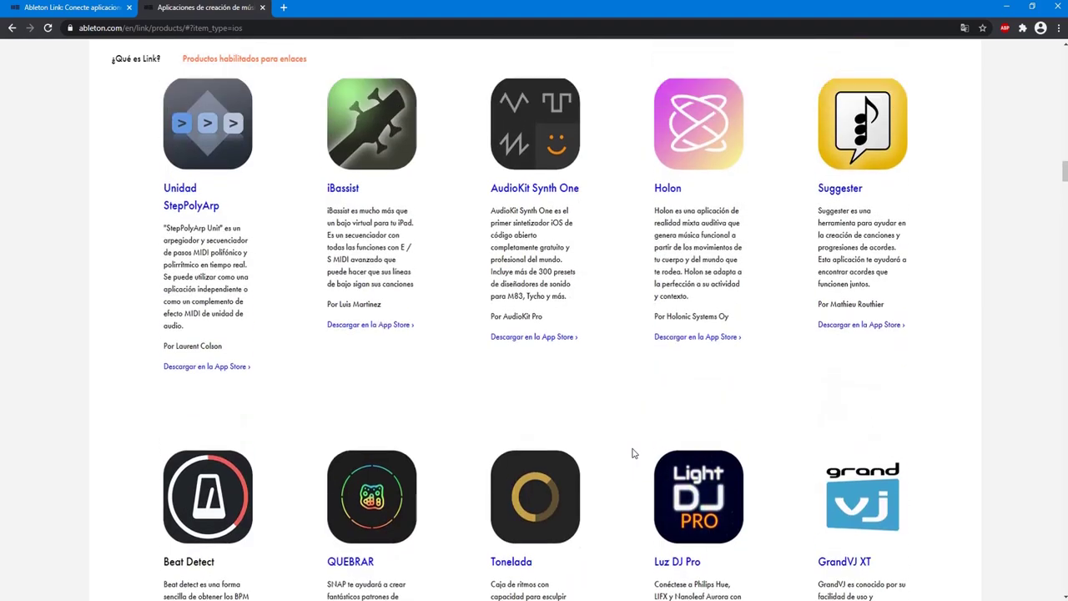
scroll(633, 453, "up", 4)
scroll(632, 453, "up", 3)
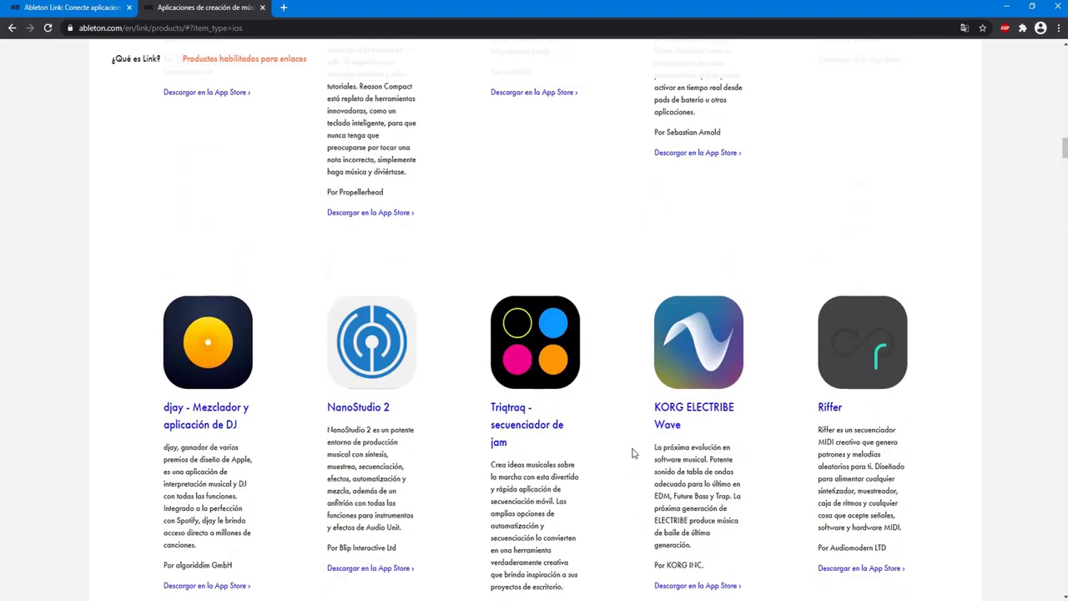
scroll(632, 453, "up", 1)
scroll(633, 453, "down", 1)
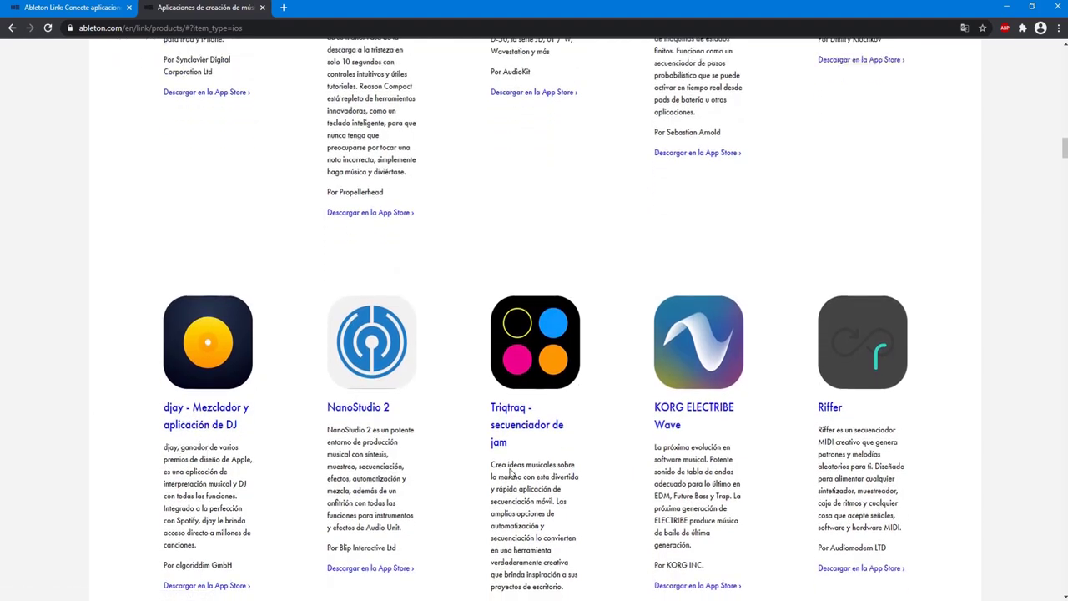
scroll(512, 474, "up", 3)
scroll(512, 474, "up", 4)
scroll(511, 473, "up", 4)
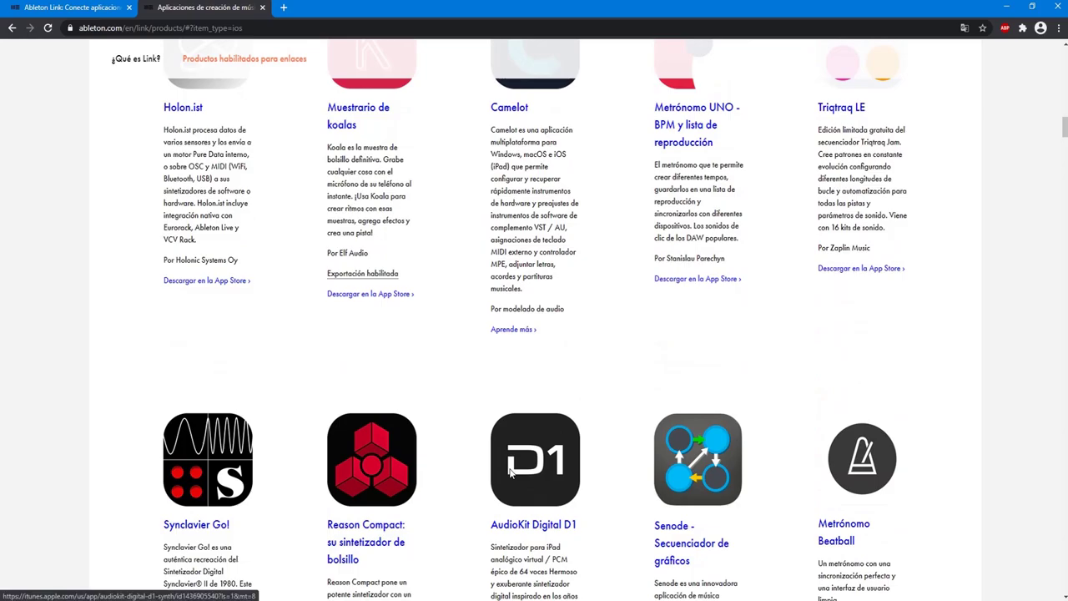
scroll(512, 473, "up", 2)
scroll(512, 473, "up", 2)
scroll(511, 473, "up", 5)
scroll(511, 470, "up", 4)
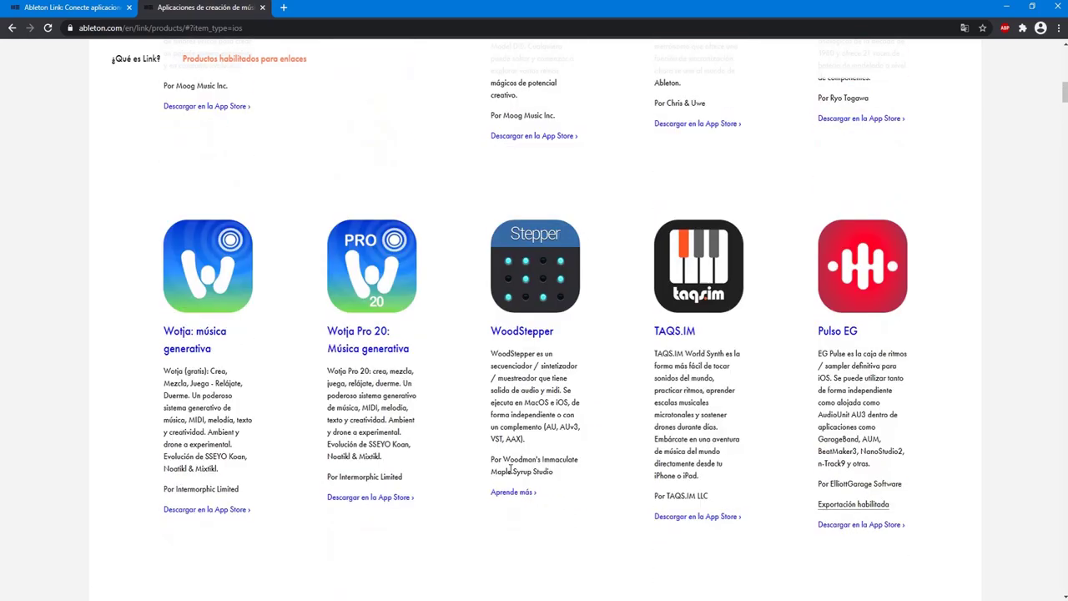
scroll(511, 470, "up", 4)
scroll(510, 470, "up", 3)
scroll(511, 472, "up", 5)
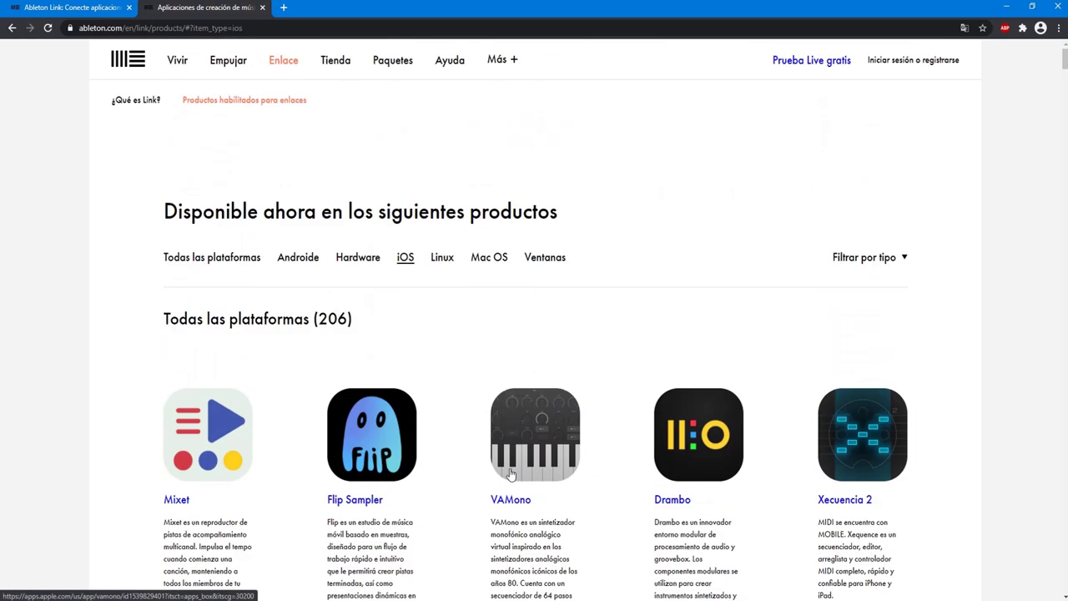
Filter the Link-enabled products to Linux and scroll through the results.
left_click(440, 260)
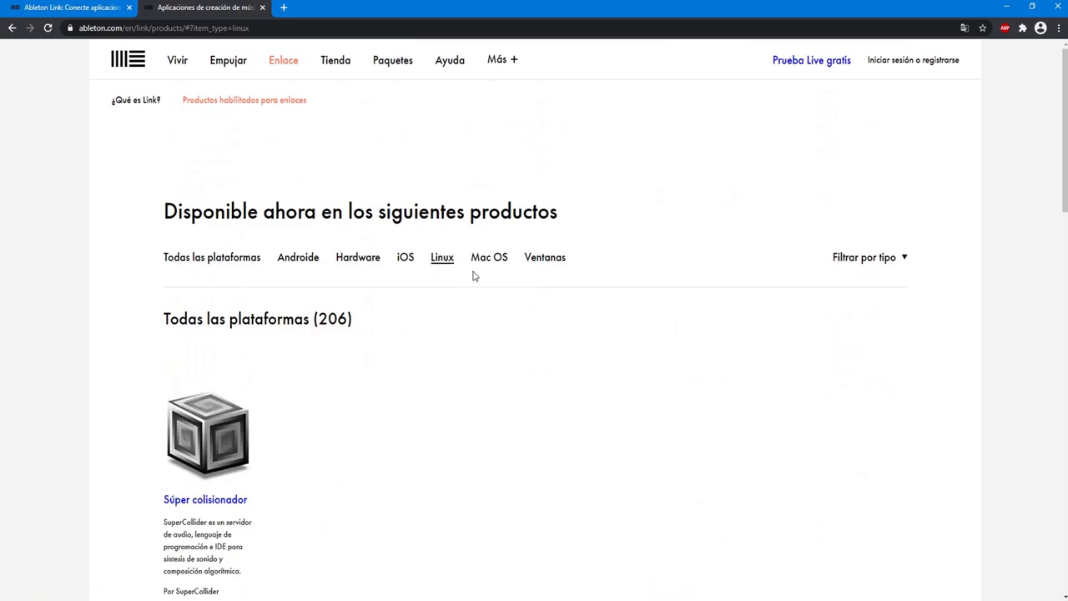
scroll(376, 418, "down", 2)
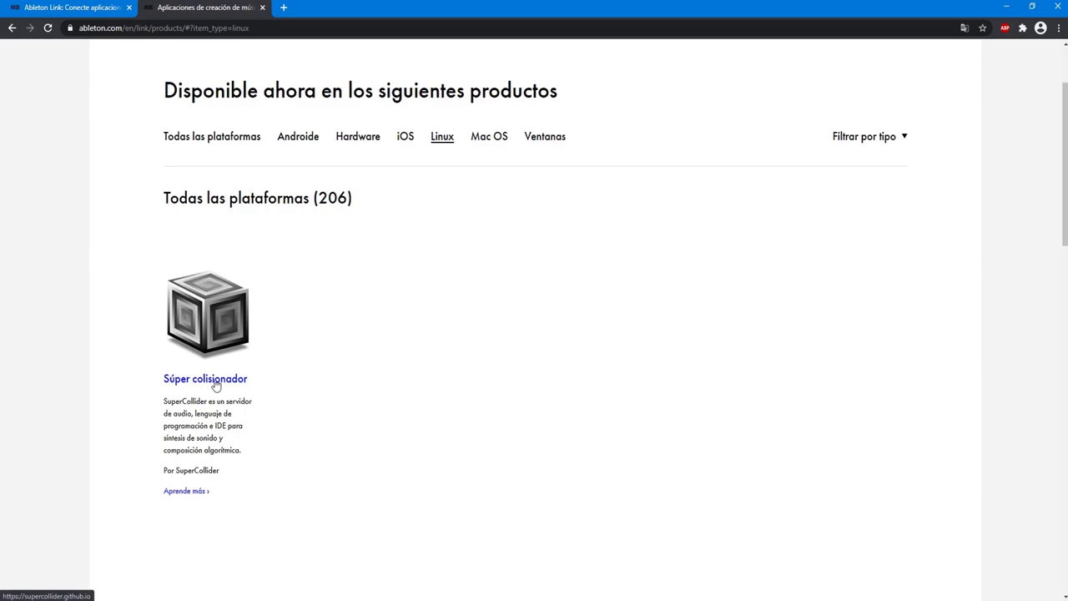
scroll(350, 420, "up", 2)
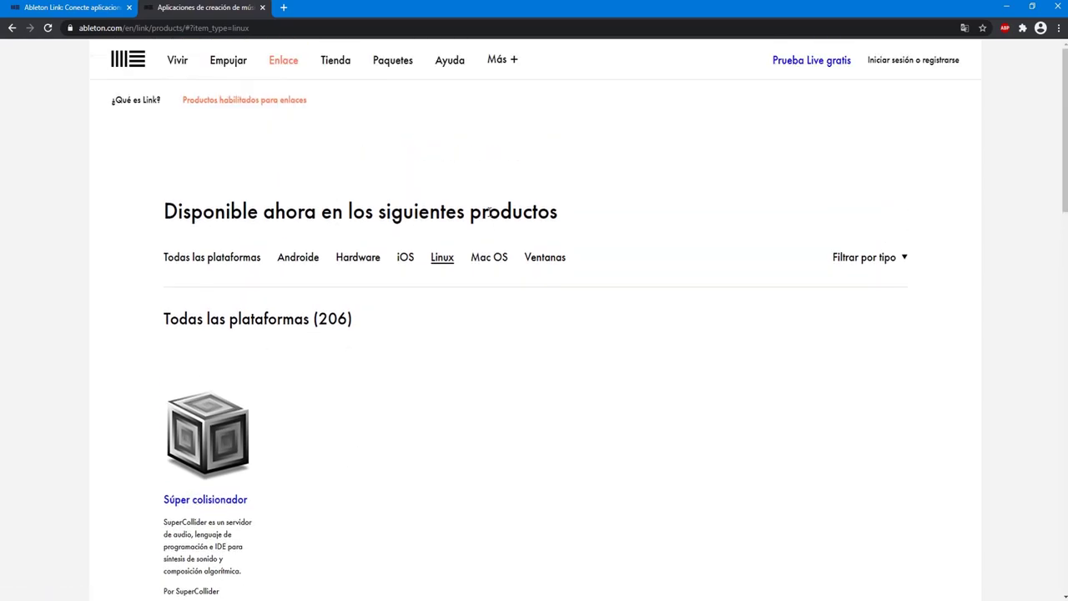
Switch the platform filter to Mac OS and browse the full product list.
left_click(490, 259)
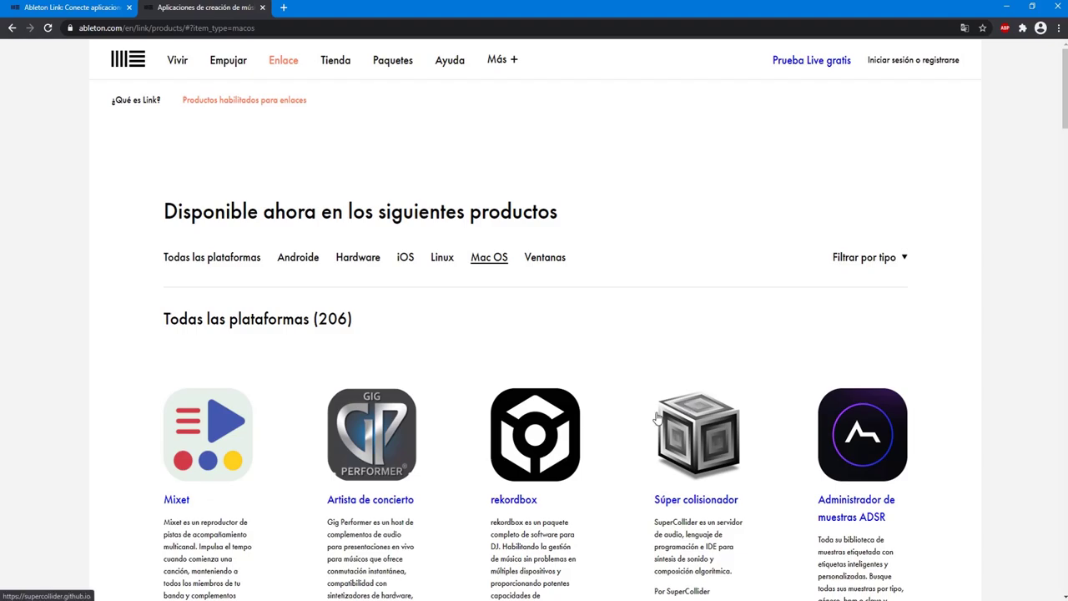
scroll(656, 412, "down", 2)
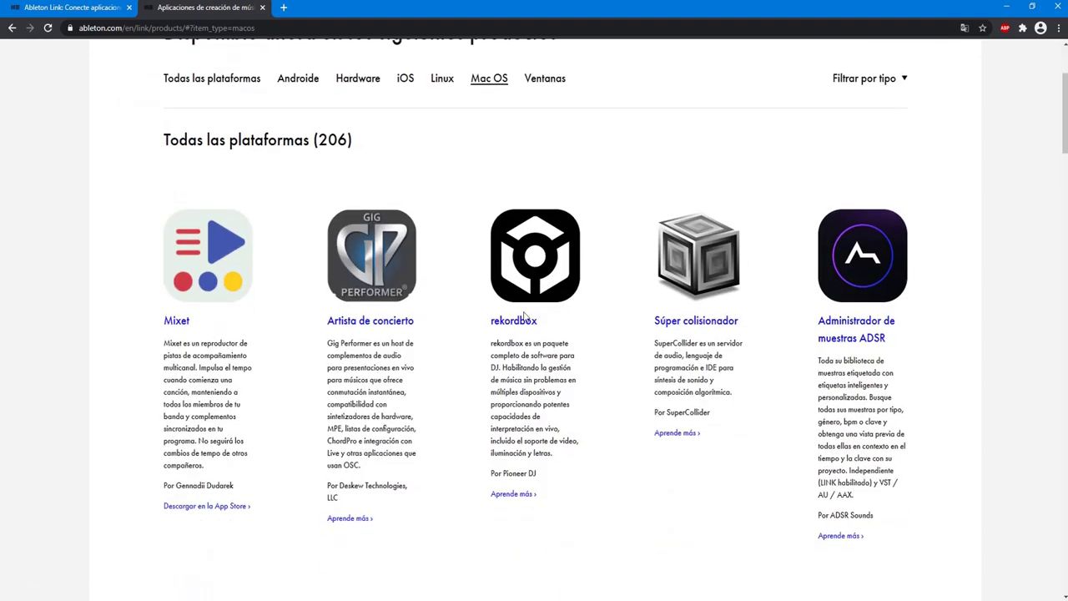
scroll(763, 340, "down", 1)
scroll(762, 339, "down", 3)
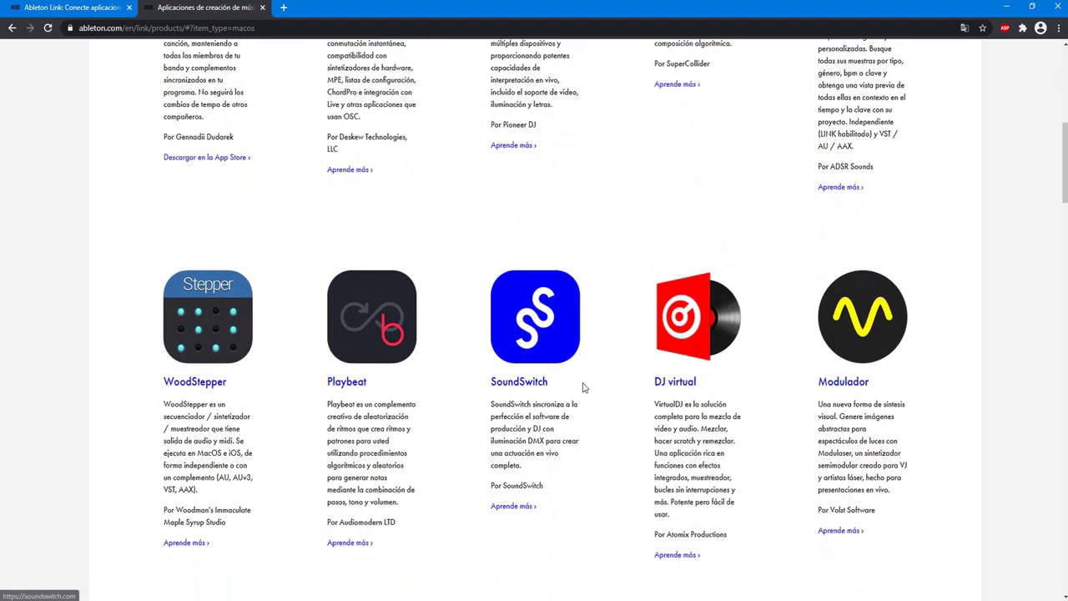
scroll(730, 400, "down", 3)
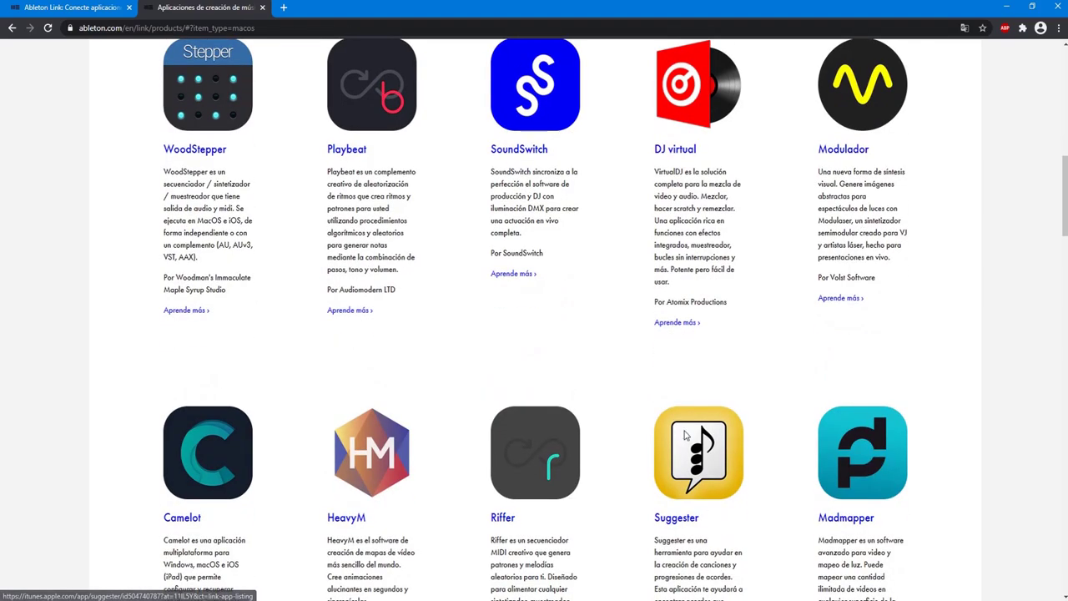
scroll(686, 435, "down", 3)
scroll(687, 437, "down", 3)
scroll(687, 436, "down", 3)
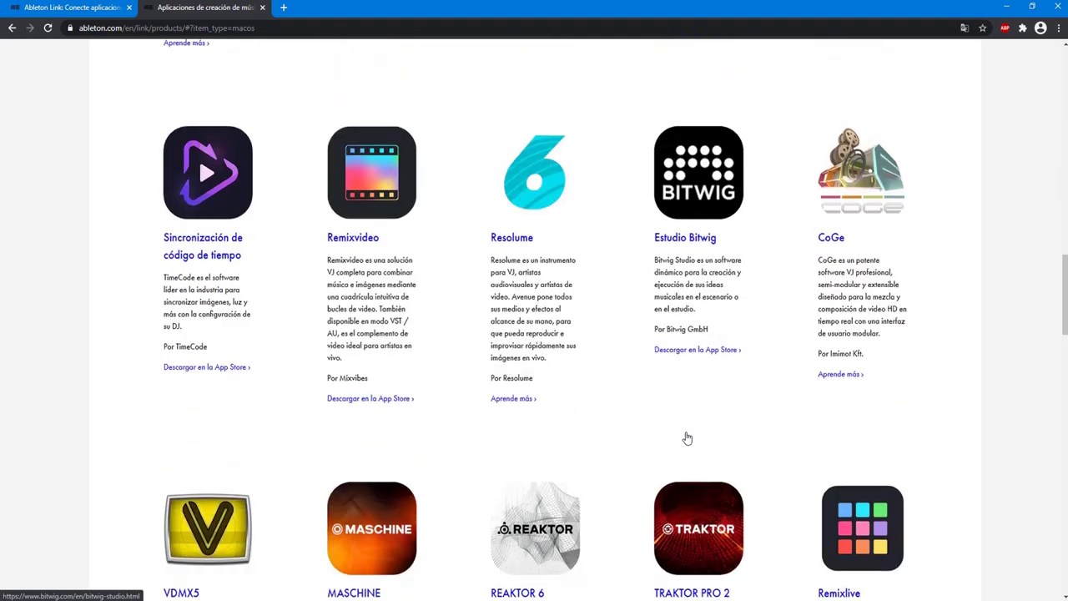
scroll(687, 436, "down", 1)
scroll(687, 436, "down", 2)
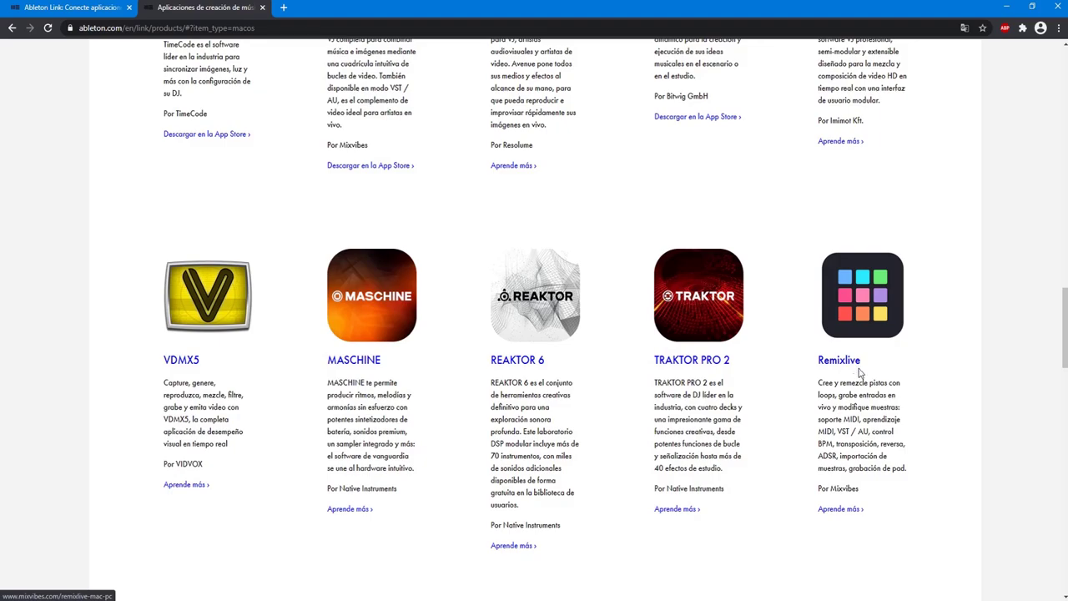
scroll(860, 373, "down", 4)
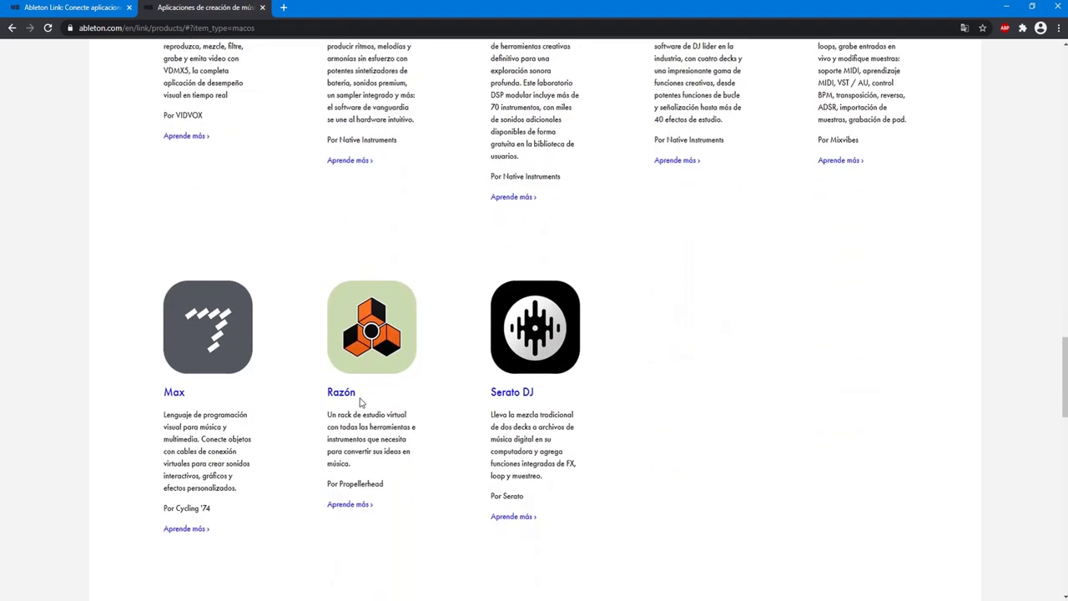
scroll(603, 421, "down", 2)
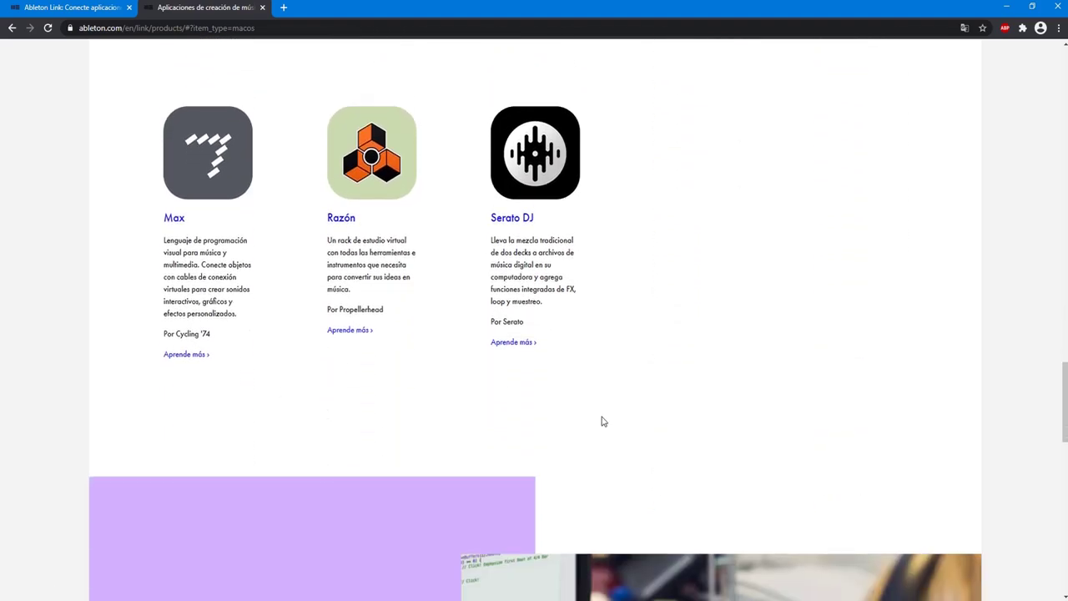
scroll(603, 421, "up", 4)
scroll(604, 422, "up", 8)
scroll(603, 421, "up", 5)
scroll(604, 422, "up", 5)
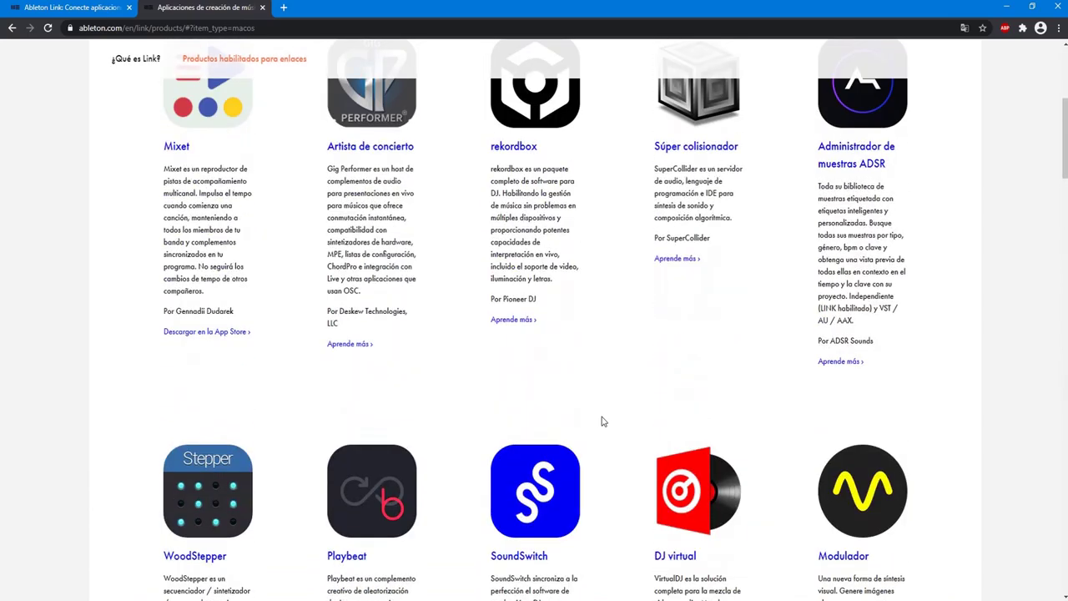
scroll(603, 422, "up", 3)
left_click(540, 264)
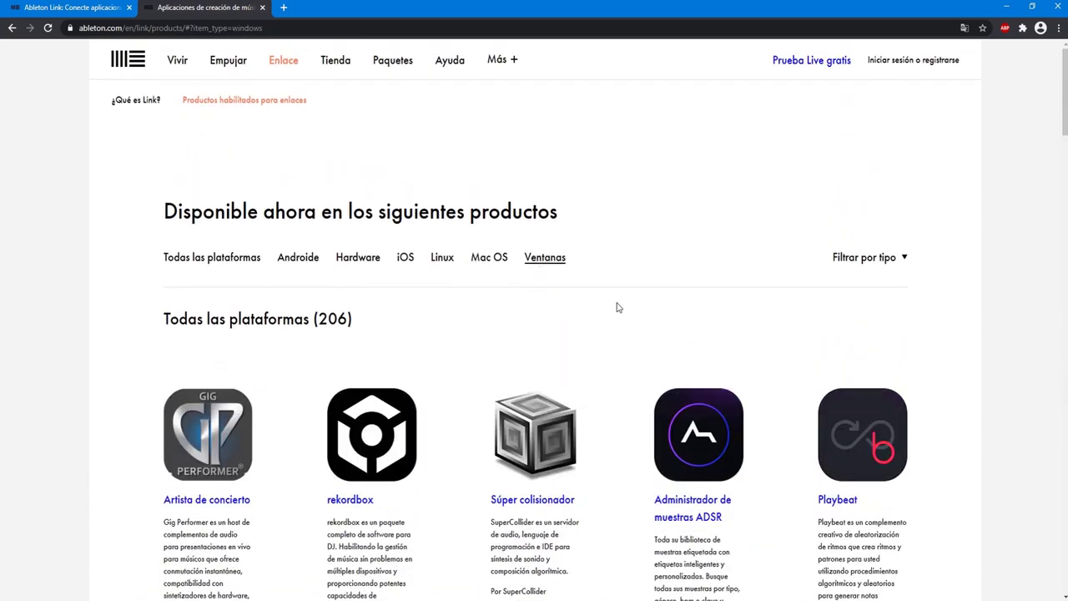
scroll(278, 238, "down", 3)
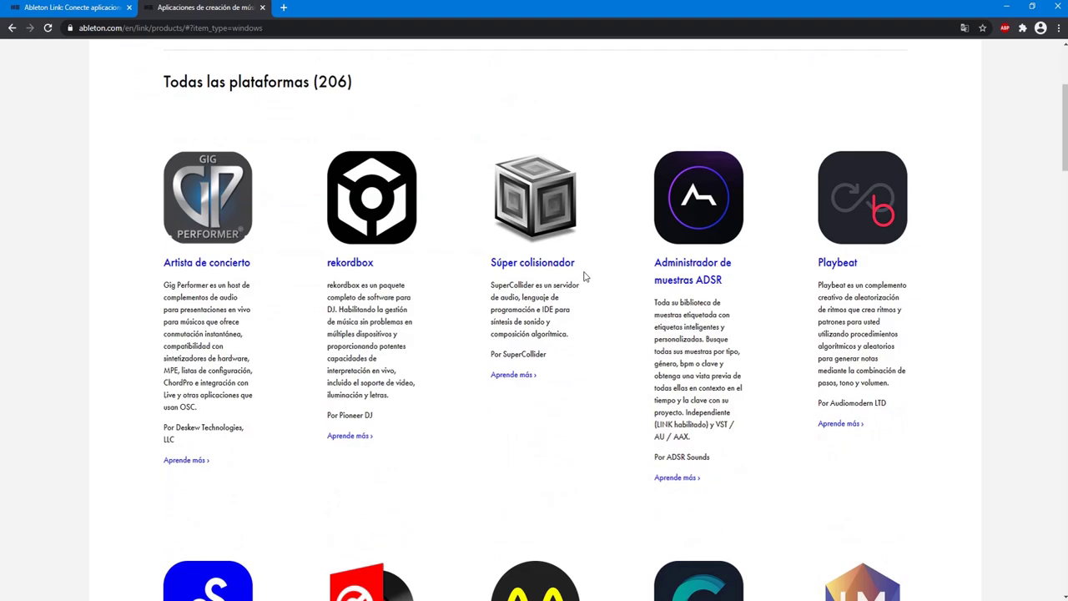
scroll(807, 348, "down", 3)
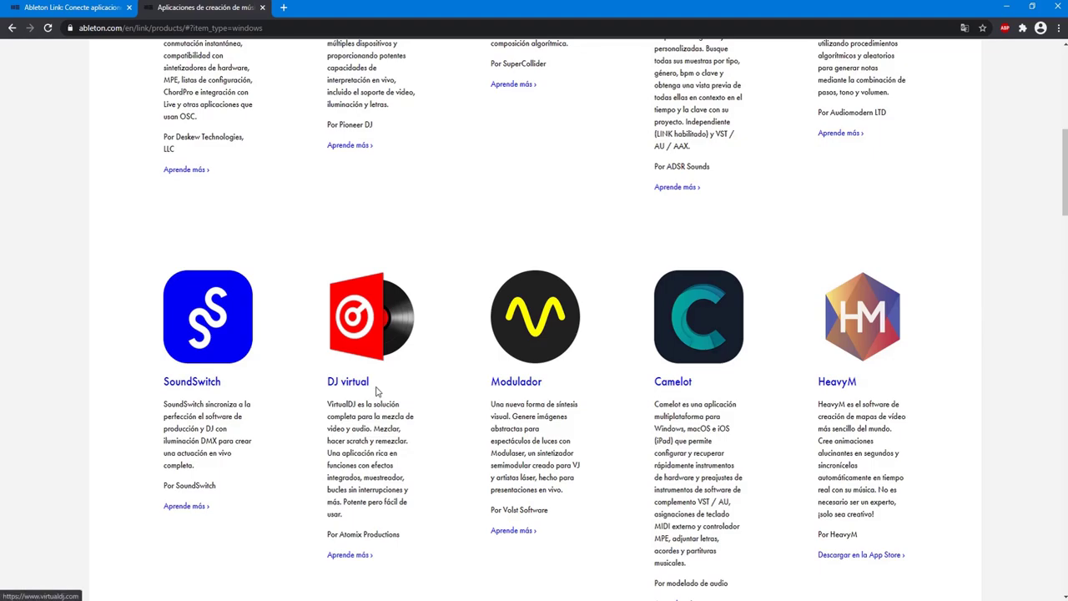
scroll(570, 386, "down", 1)
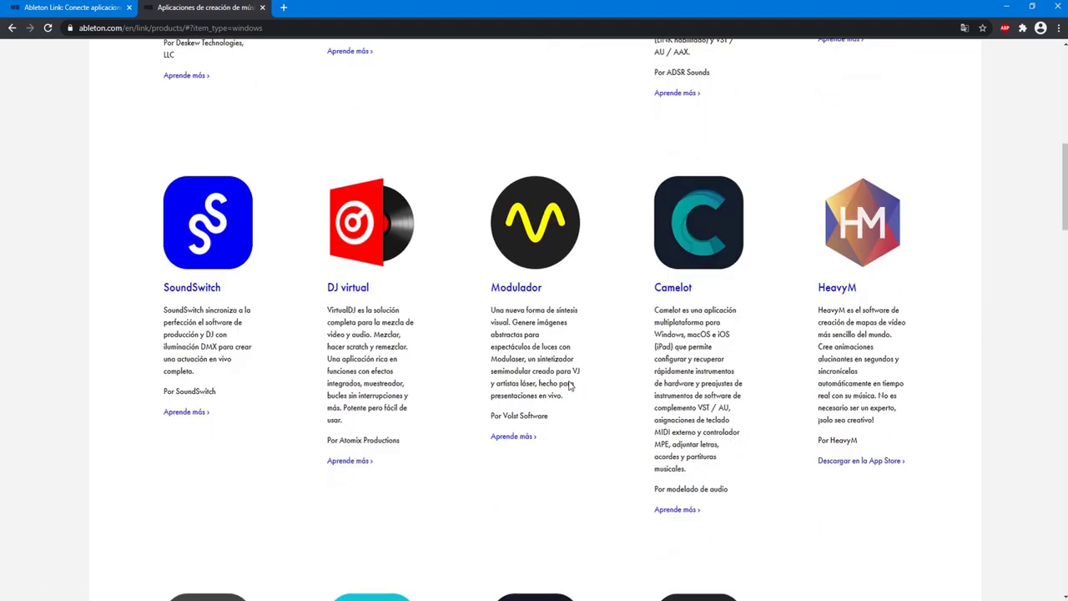
scroll(570, 385, "down", 4)
scroll(795, 409, "down", 3)
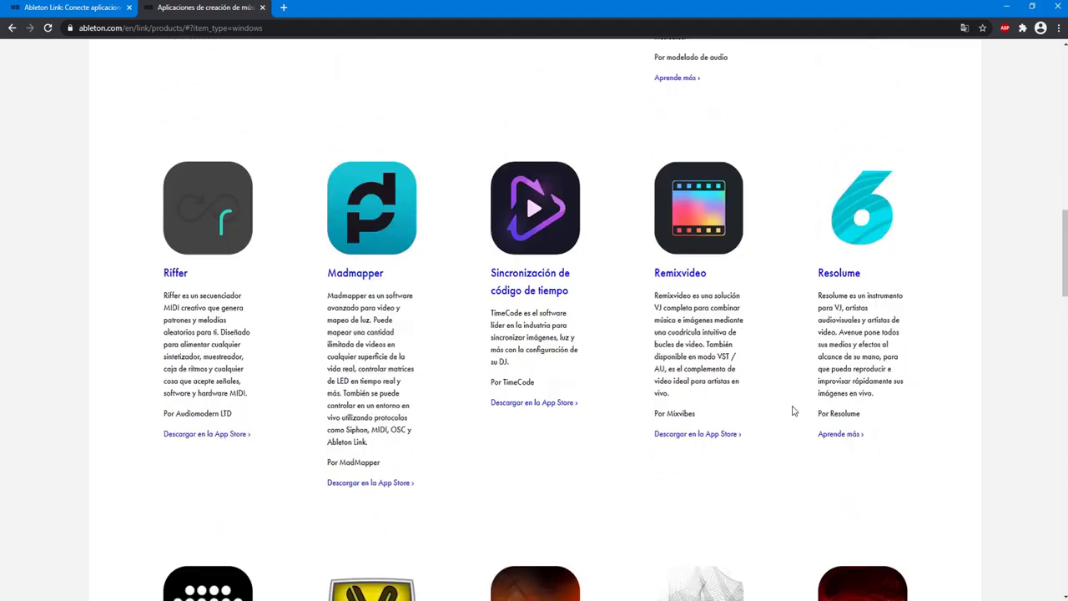
scroll(795, 409, "down", 3)
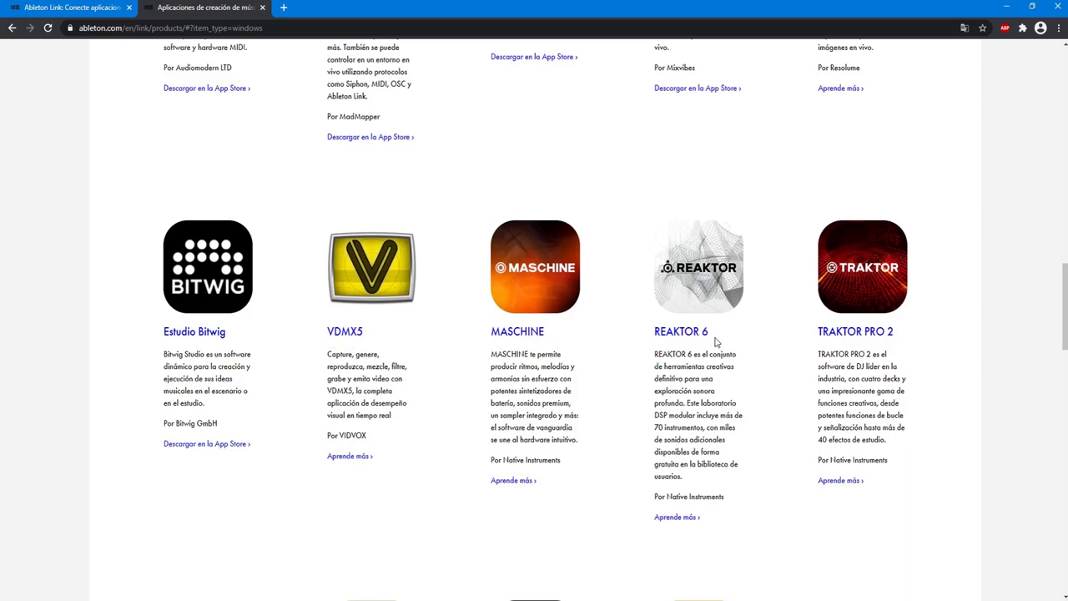
scroll(887, 350, "down", 2)
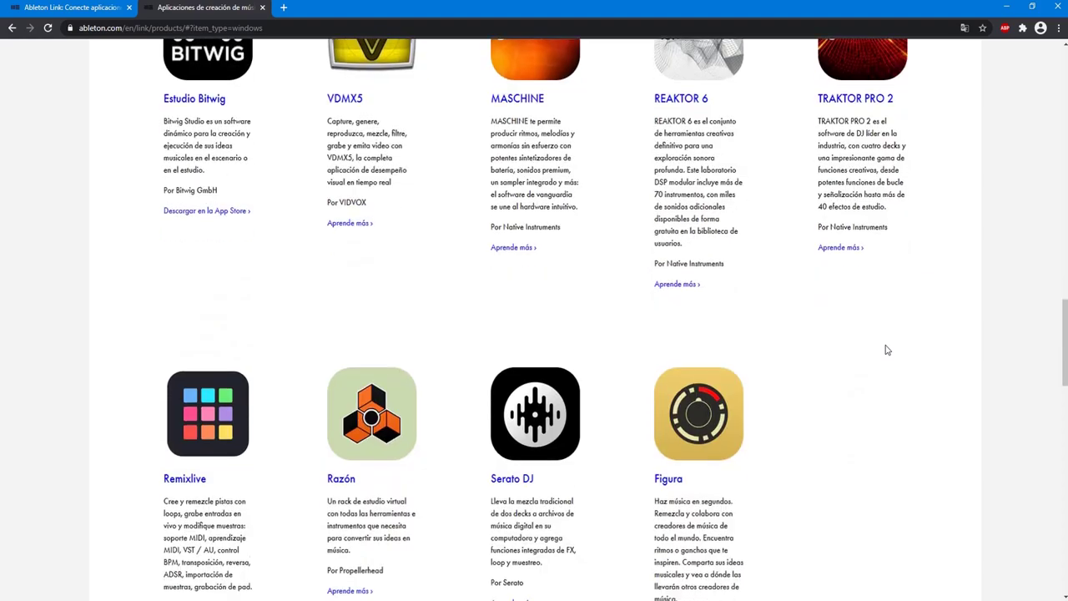
scroll(887, 350, "down", 2)
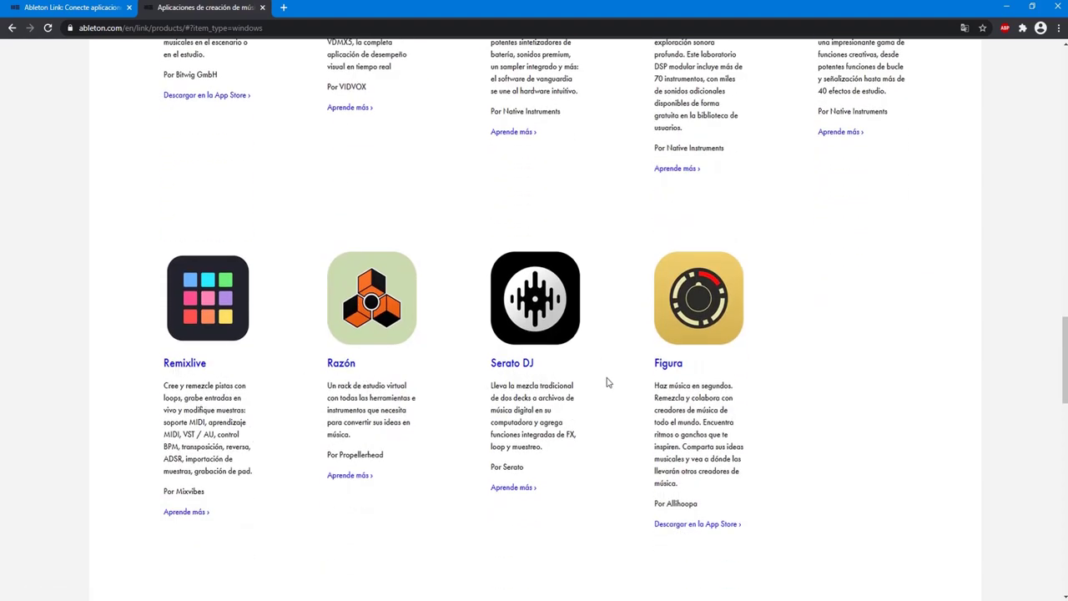
scroll(874, 408, "down", 3)
scroll(879, 410, "up", 9)
scroll(879, 410, "up", 10)
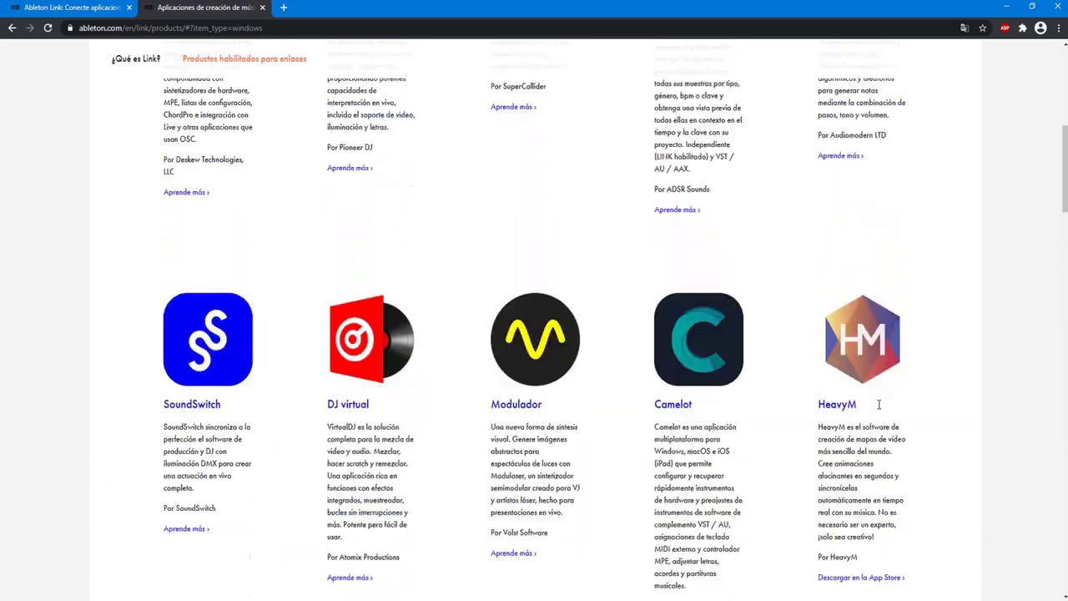
scroll(878, 410, "up", 10)
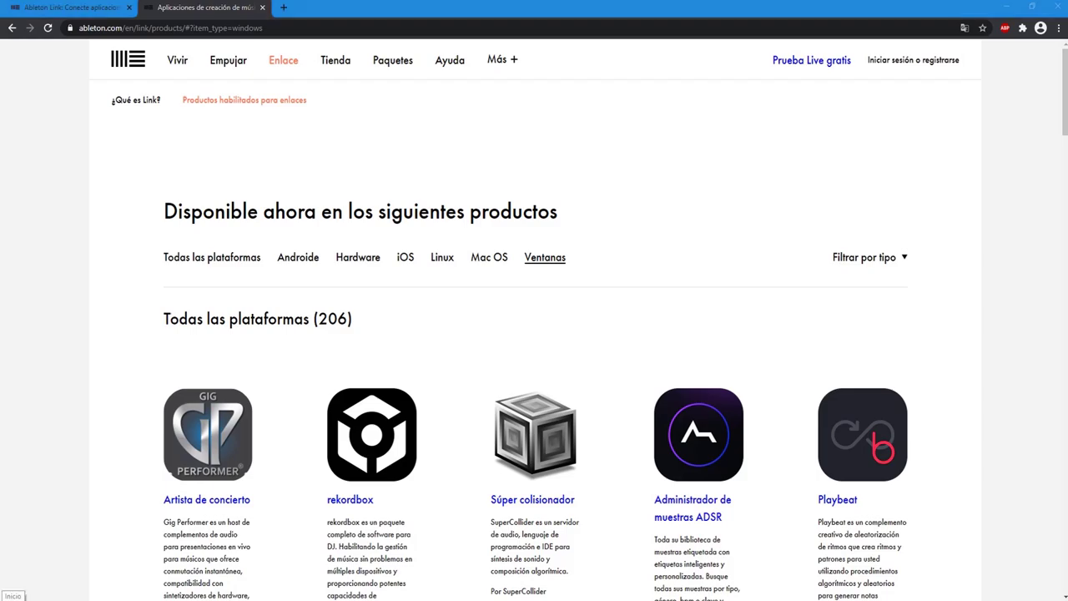
Launch Serato DJ Pro from the DJ tile group in the Start menu.
key("super")
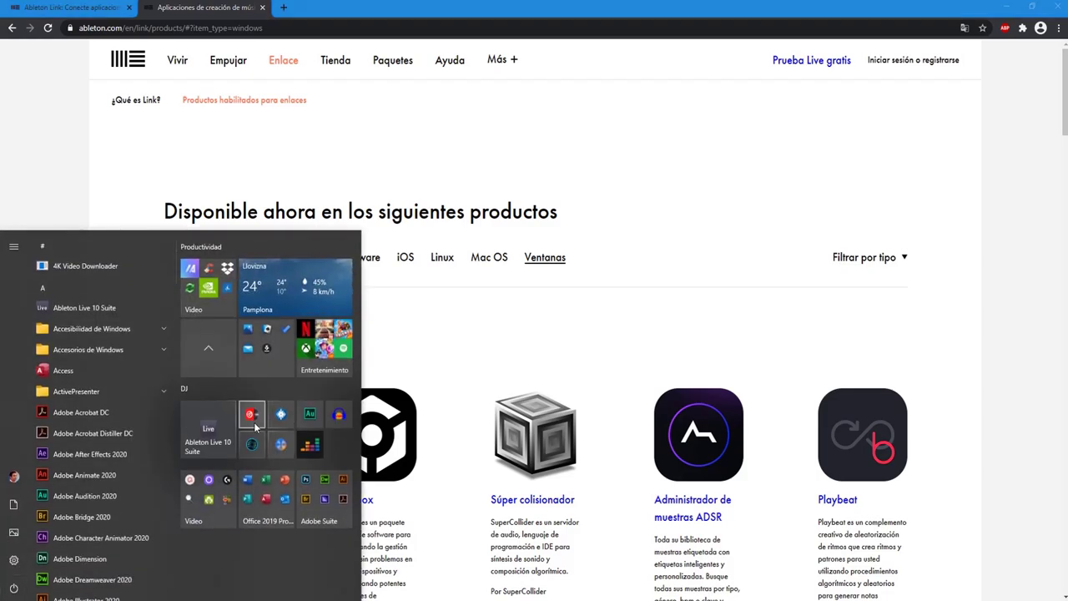
left_click(448, 493)
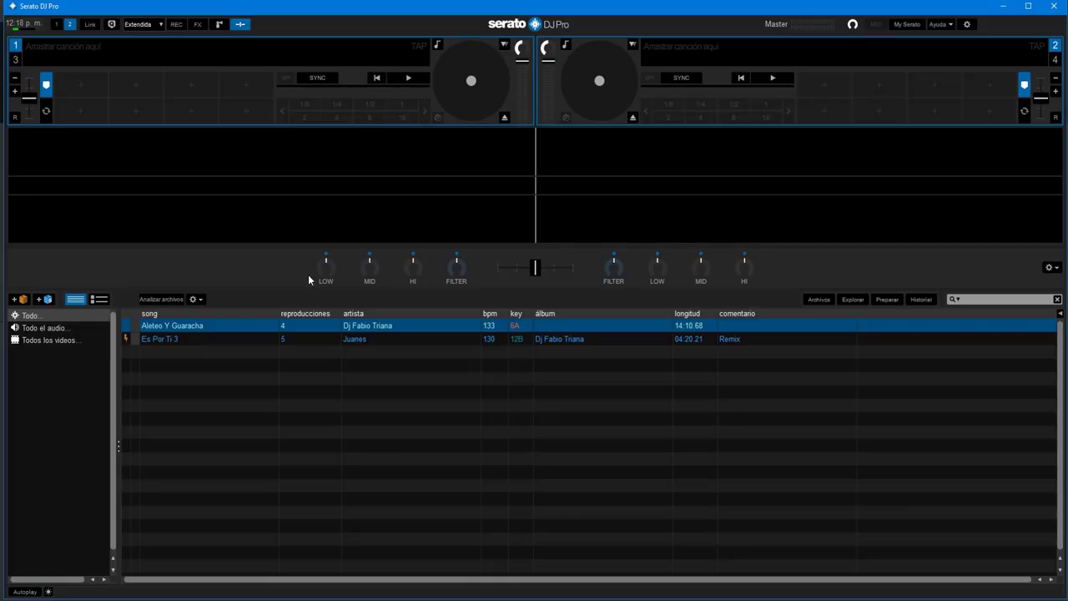
Drag Es Por Ti 3 from the Serato library onto deck 1.
left_click(161, 340)
left_click_drag(161, 339, 474, 81)
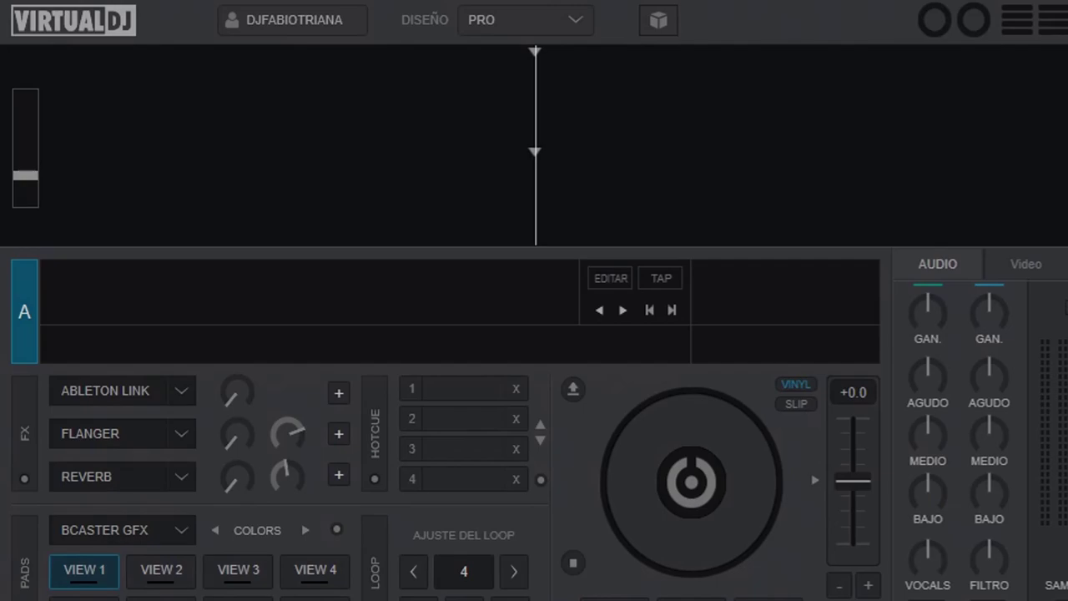
Drag Ahi Llevo Yo from the VirtualDJ browser onto deck A.
left_click_drag(648, 599, 644, 567)
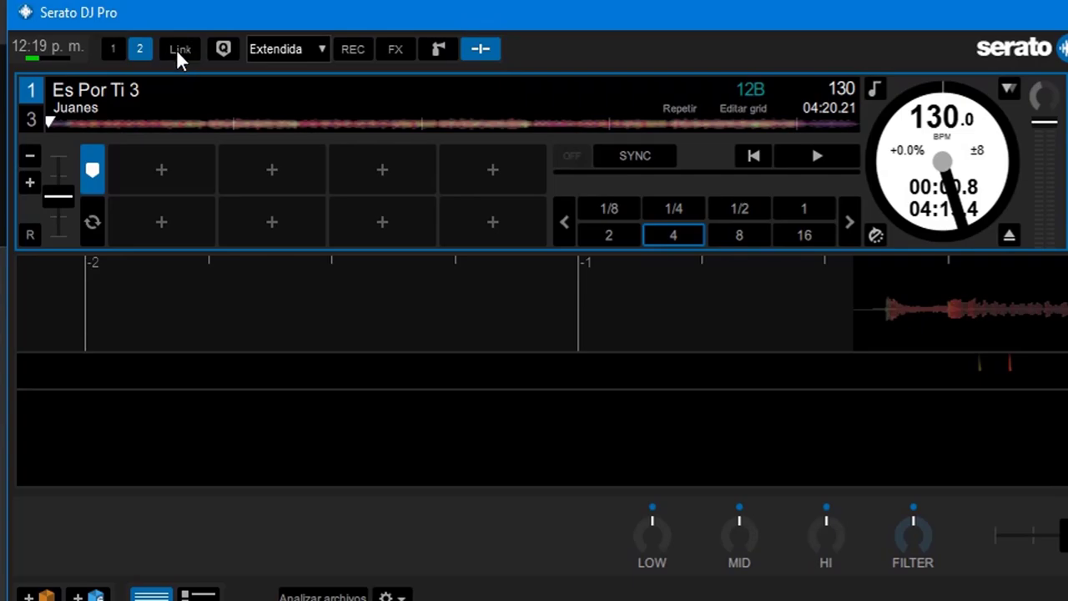
Toggle Ableton Link on, off and on again, then lock deck 1 to the 120 BPM Link tempo.
left_click(179, 49)
left_click(182, 51)
left_click(180, 50)
left_click(637, 155)
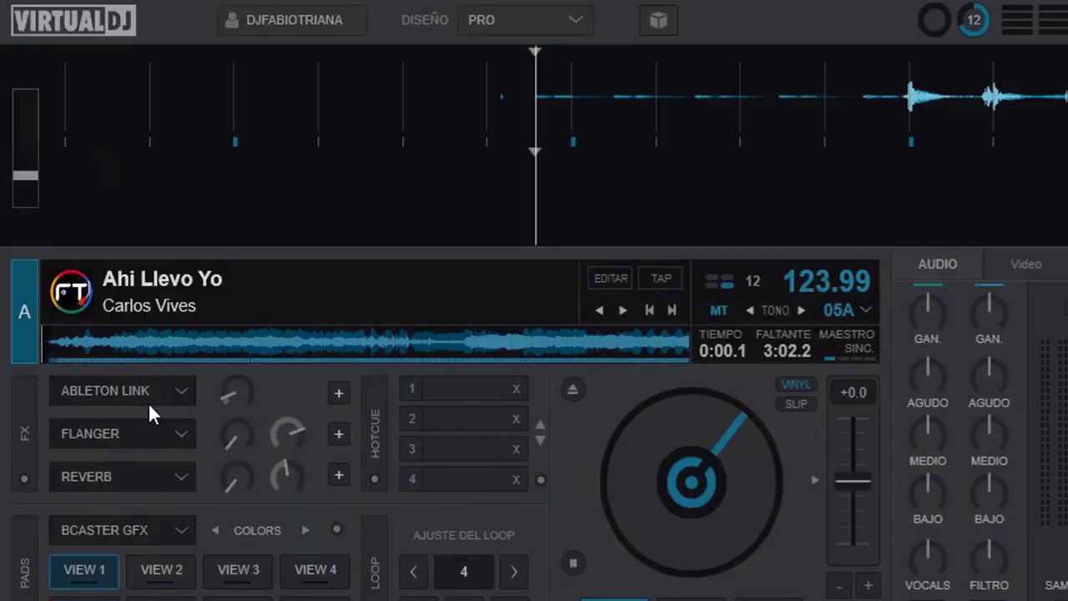
Sync deck A to Ableton Link at 120 BPM, show its settings, and loop 4 beats.
left_click(107, 388)
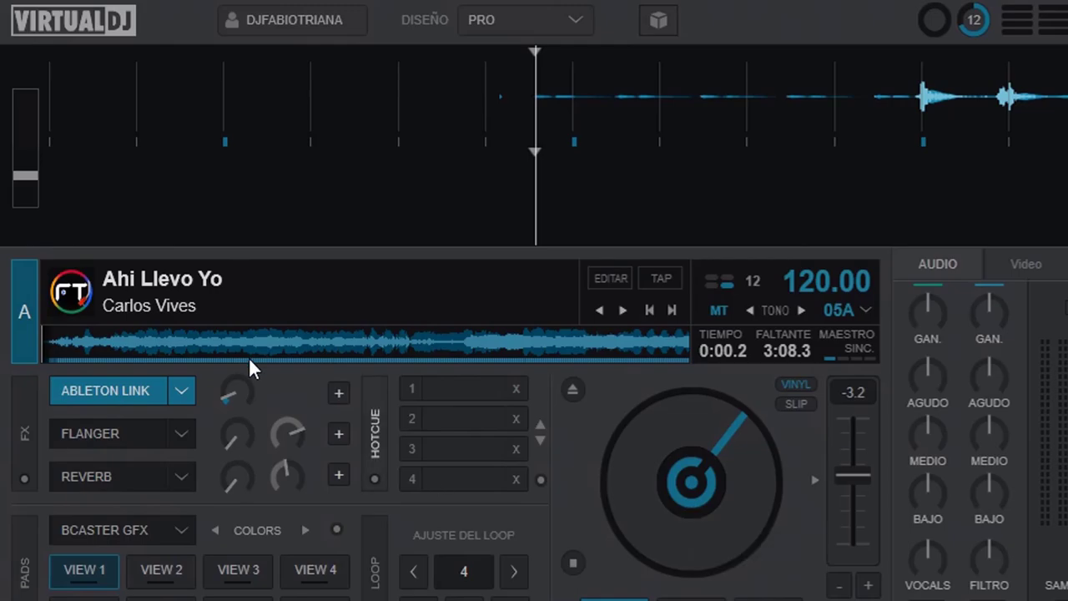
left_click(338, 393)
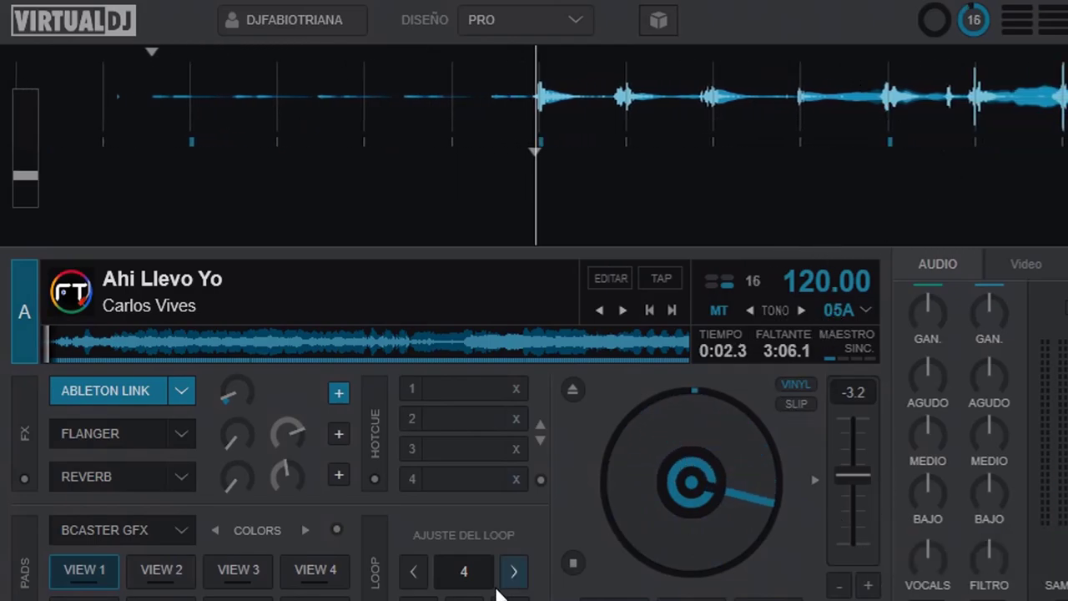
left_click(462, 568)
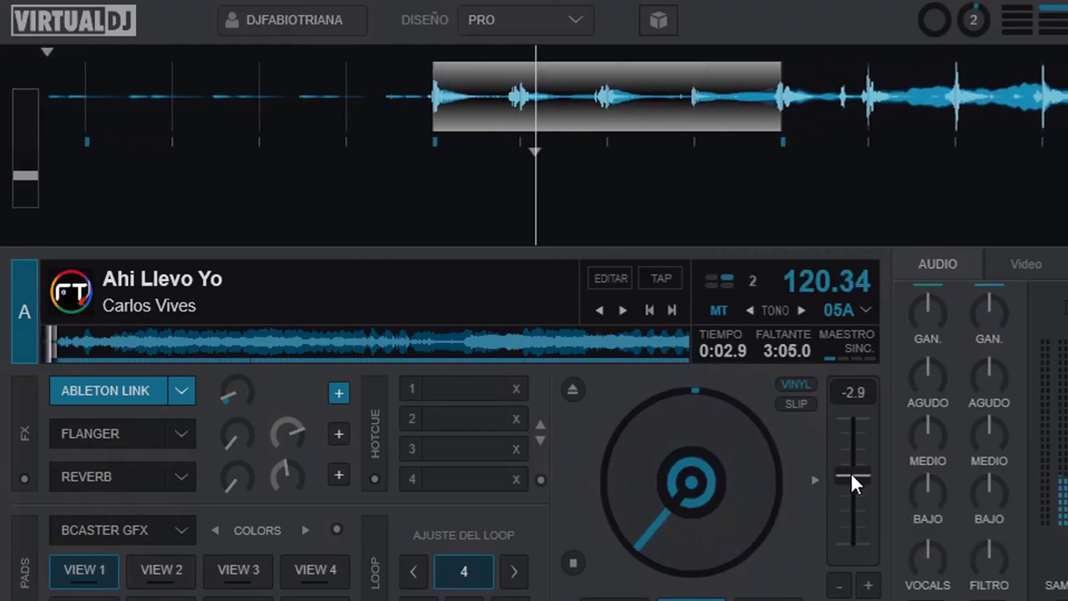
Pitch deck A down to about 106 BPM, reset it to 123.99, then disable Ableton Link.
left_click_drag(850, 472, 850, 450)
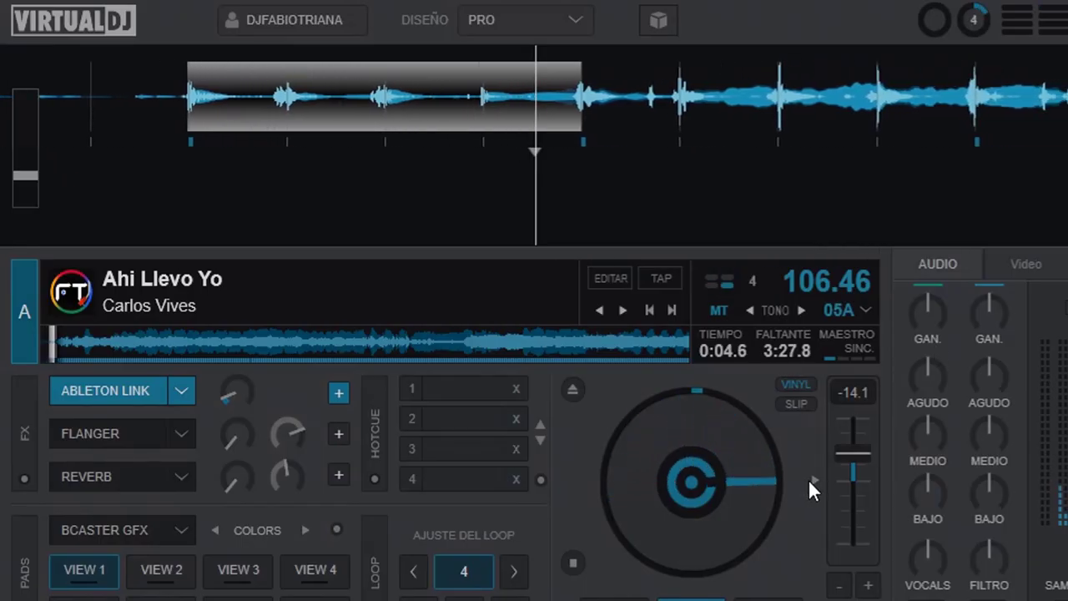
left_click(811, 475)
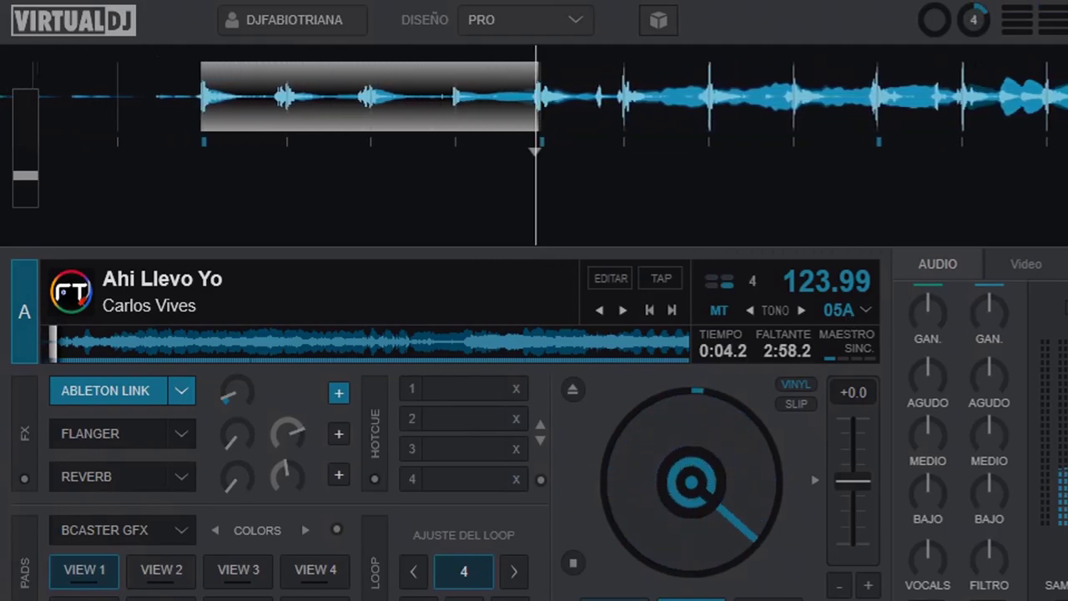
left_click(77, 382)
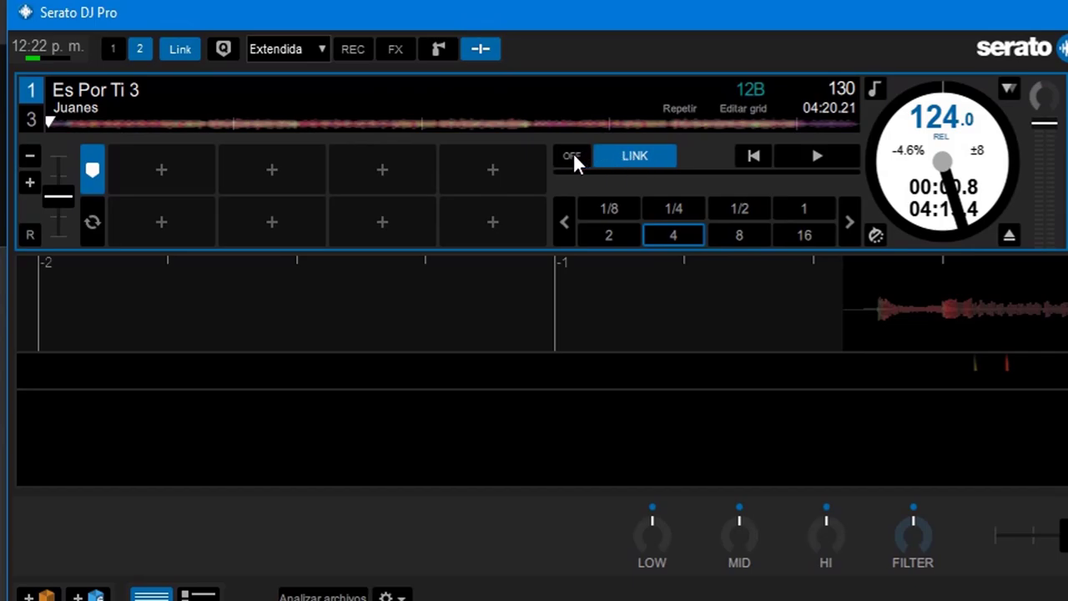
Unlink deck 1 and switch off Ableton Link, restoring Es Por Ti 3 to 130 BPM.
left_click(573, 157)
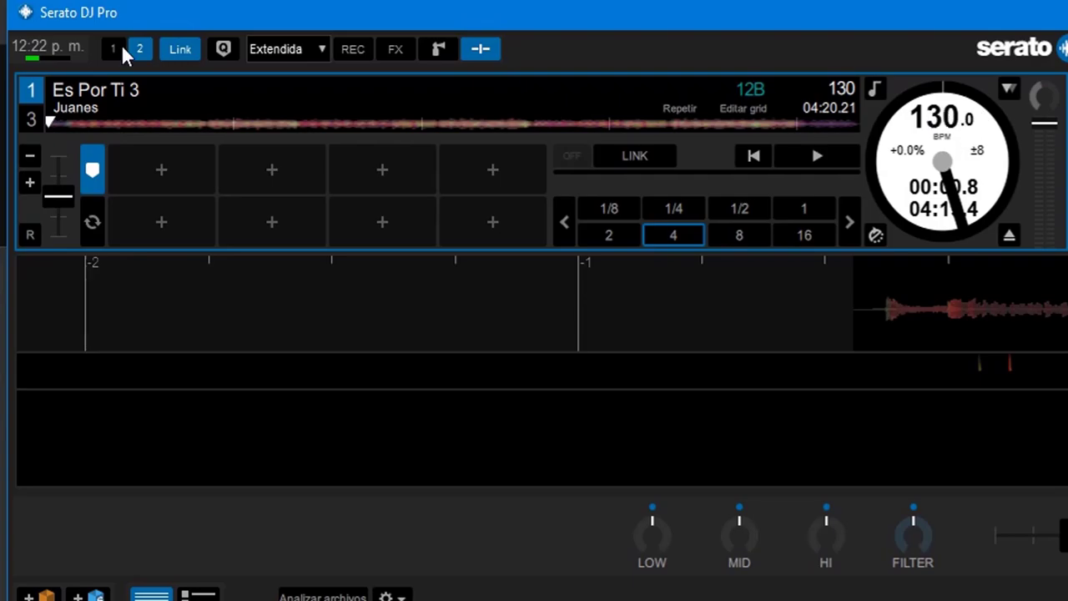
left_click(171, 55)
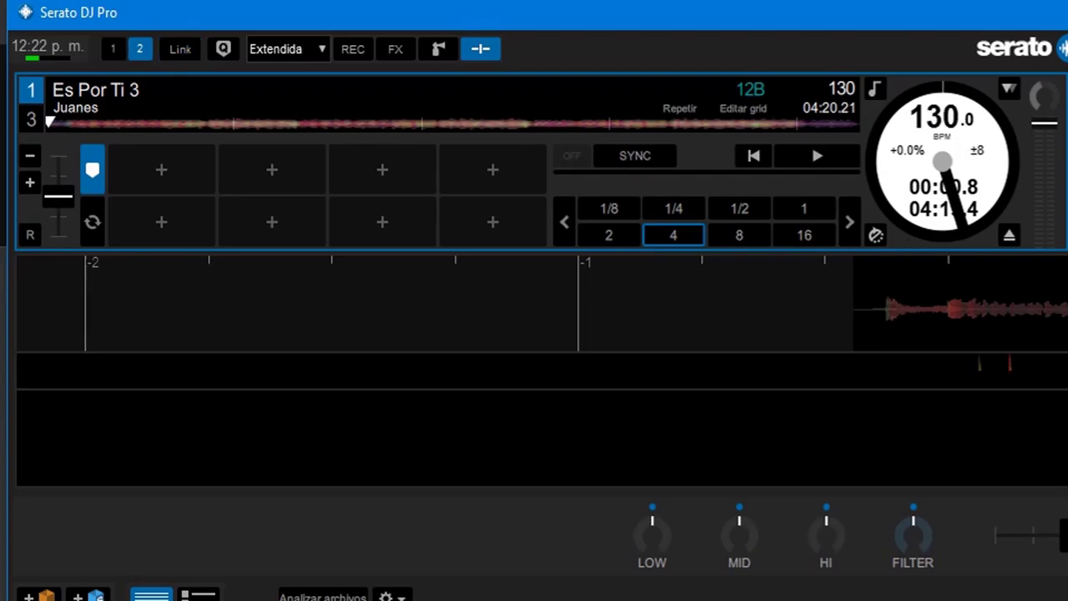